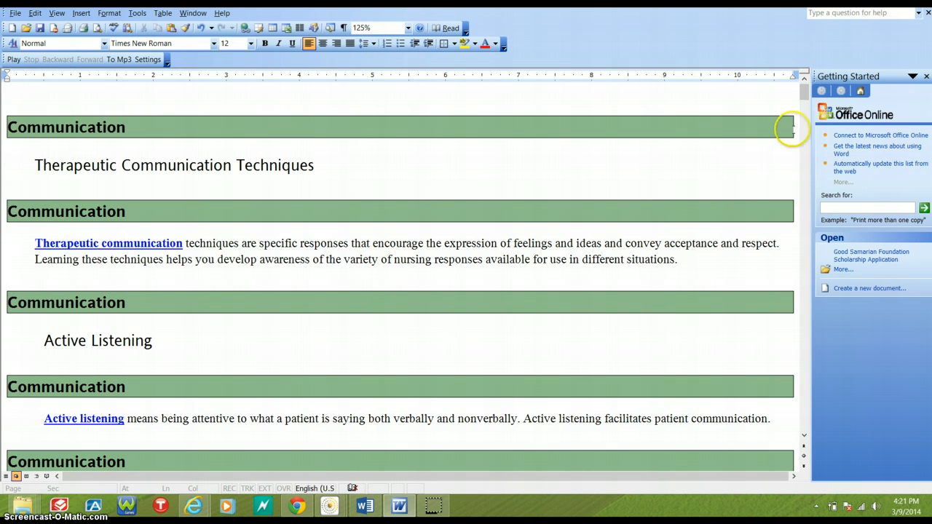
# - Look through the whole document from beginning to end, examining the repeated Communication headers and the spacing between paragraphs
pyautogui.moveTo(803, 90); pyautogui.dragTo(784, 445)
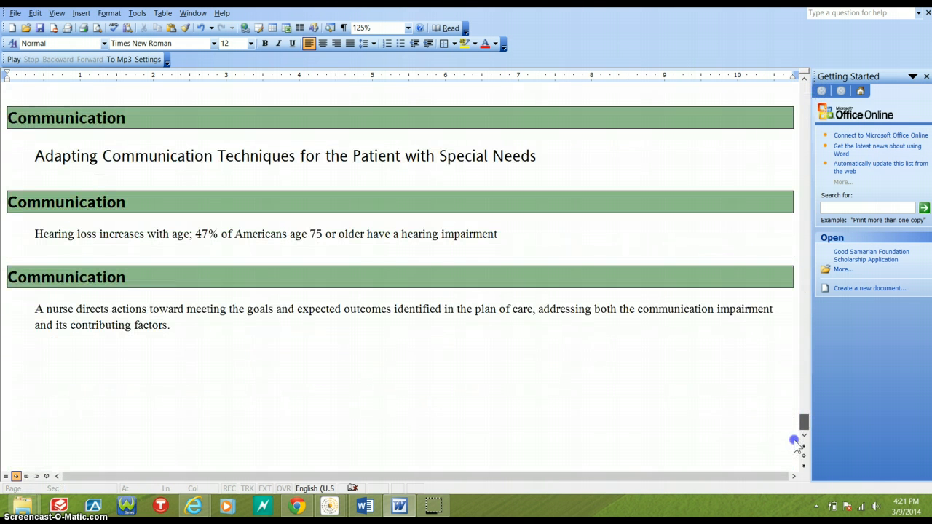
pyautogui.click(708, 309)
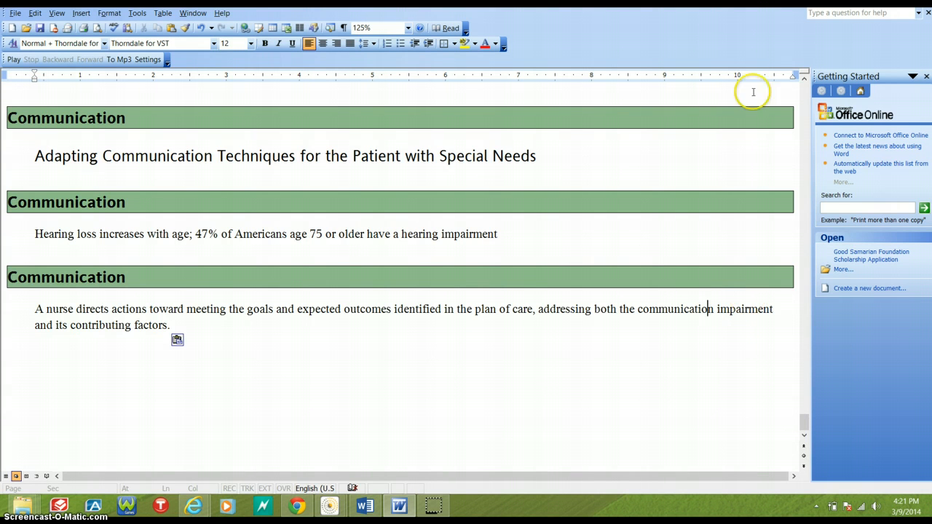
pyautogui.click(804, 99)
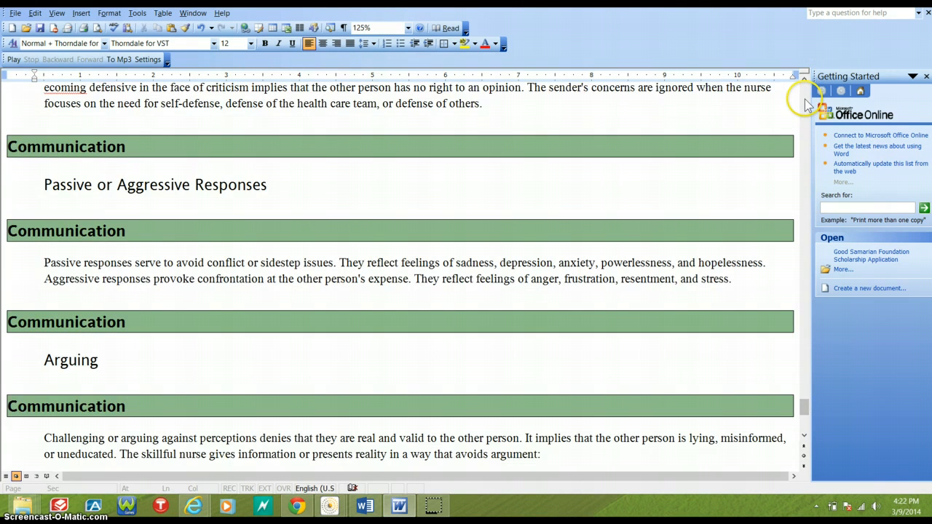
pyautogui.click(804, 99)
pyautogui.click(804, 99)
pyautogui.click(805, 99)
pyautogui.click(804, 99)
pyautogui.click(804, 99)
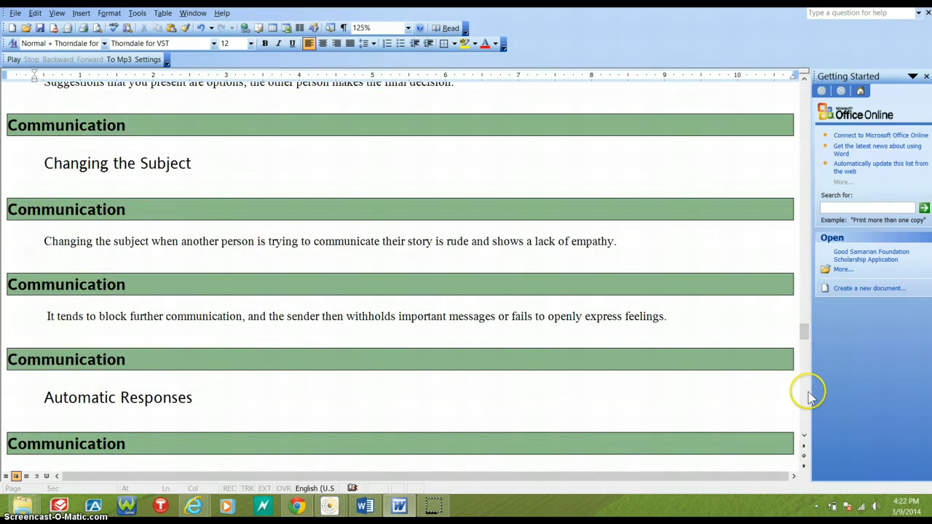
pyautogui.moveTo(803, 324); pyautogui.dragTo(810, 78)
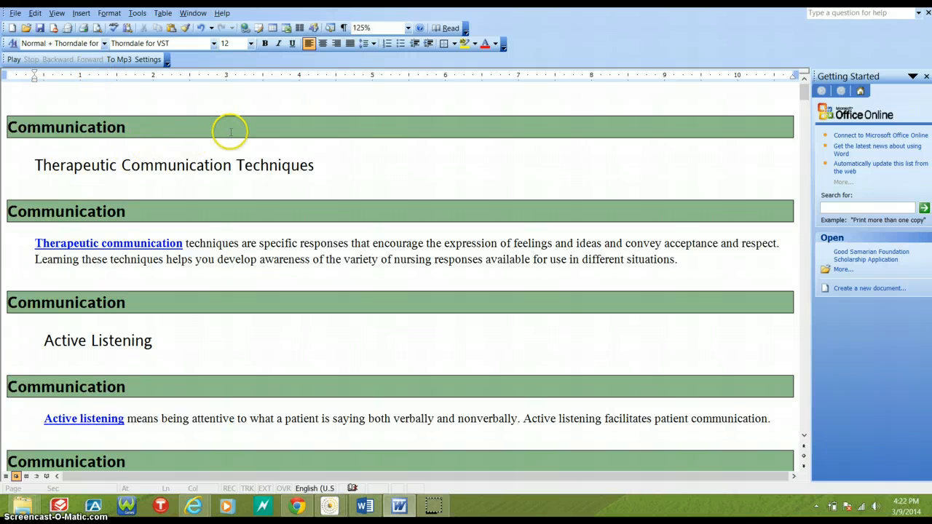
# - Set the entire document's paragraph spacing to 0 pt before and 0 pt after, with single line spacing
pyautogui.click(9, 98)
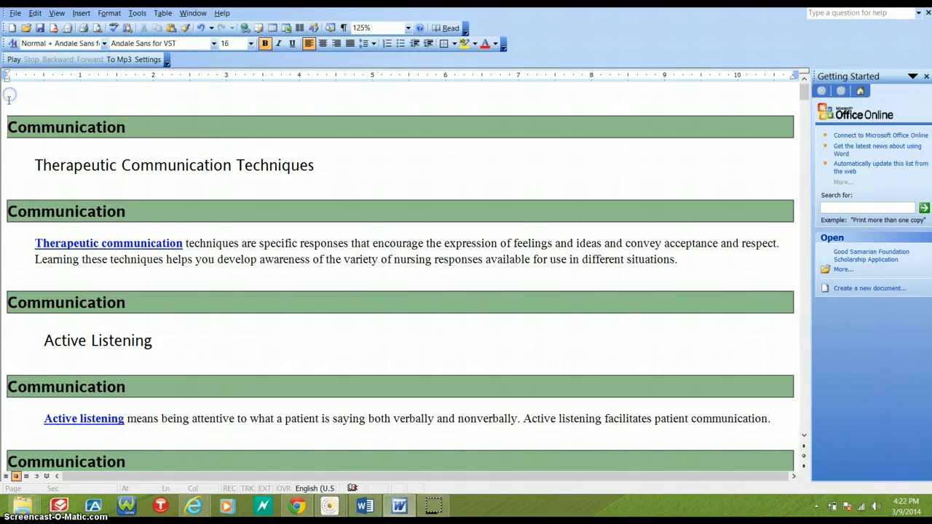
pyautogui.hotkey('ctrl', 'a')
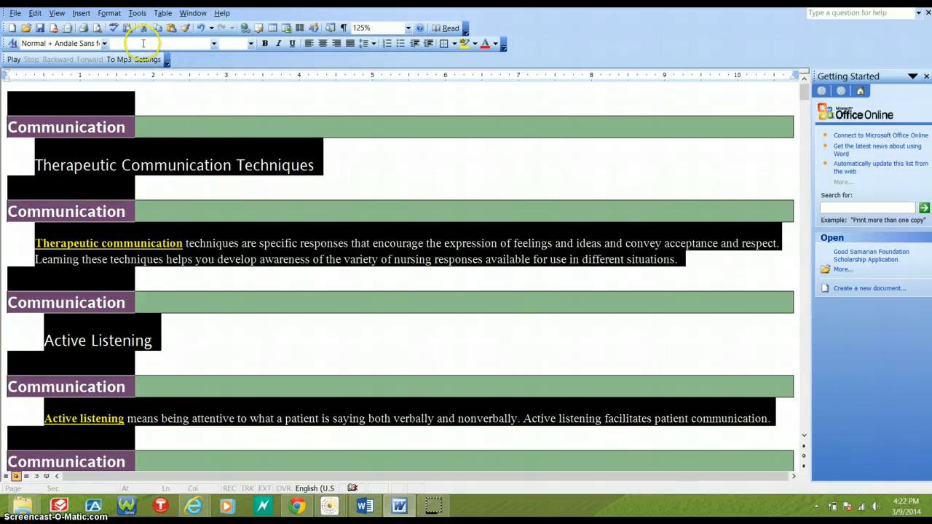
pyautogui.click(109, 12)
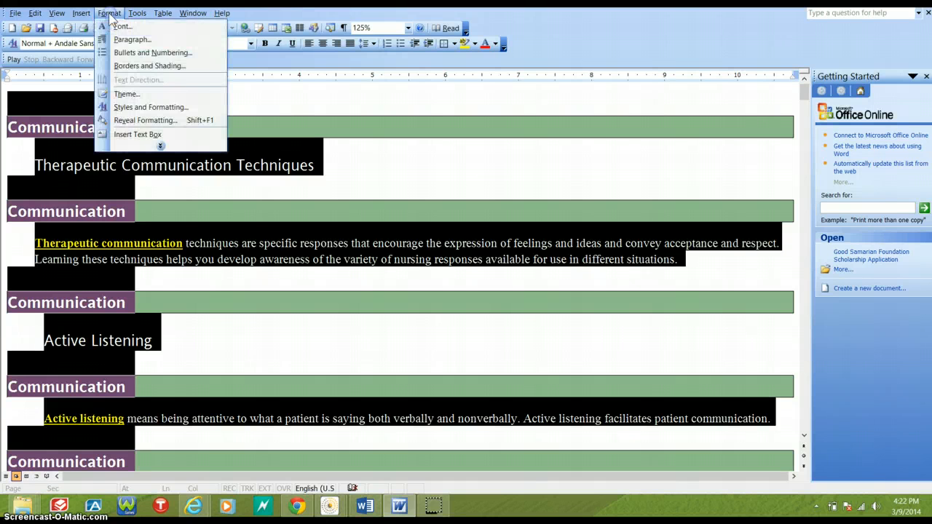
pyautogui.click(131, 40)
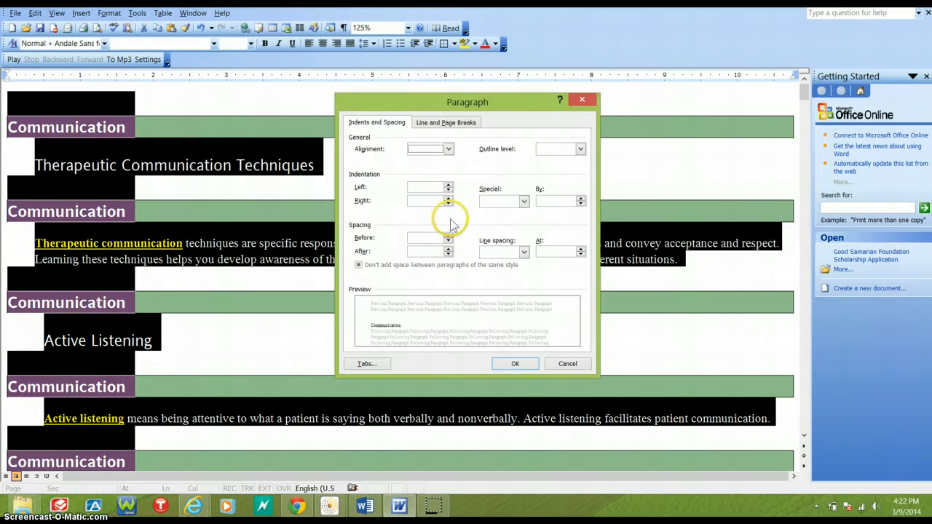
pyautogui.click(449, 256)
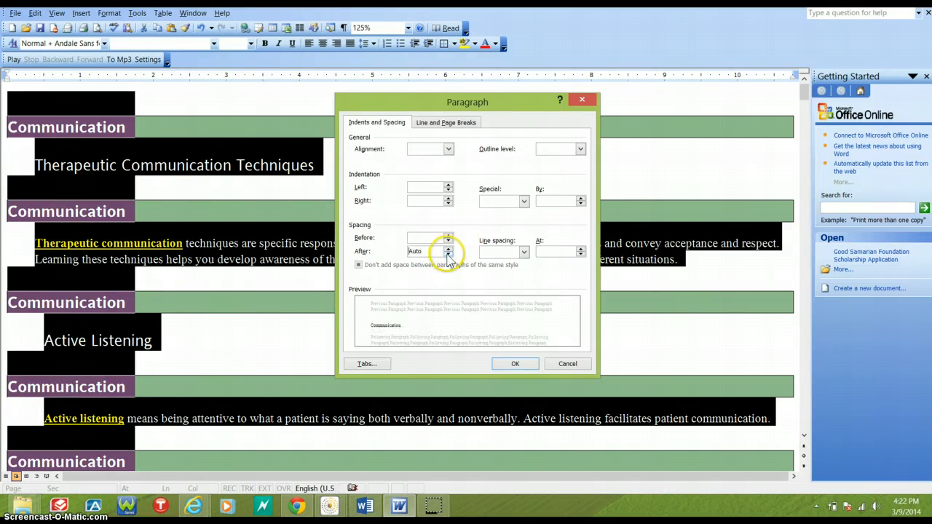
pyautogui.click(450, 254)
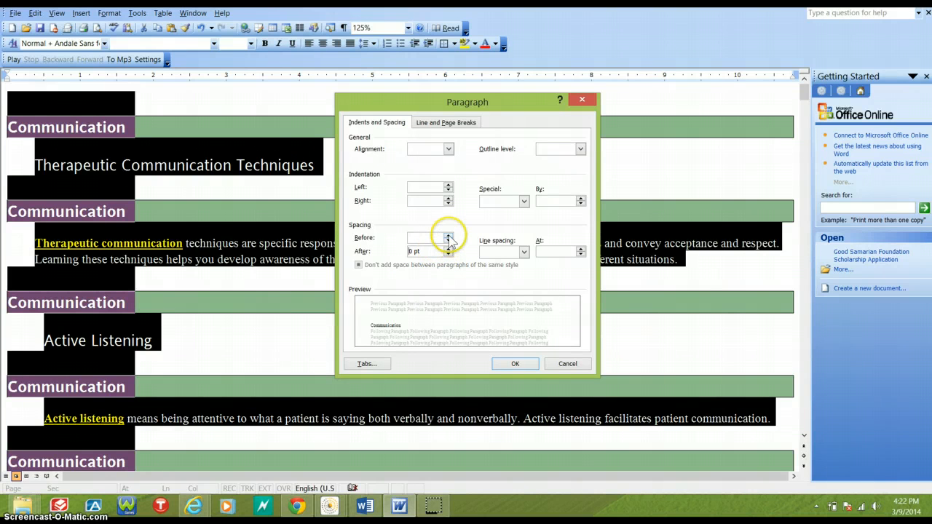
pyautogui.click(448, 238)
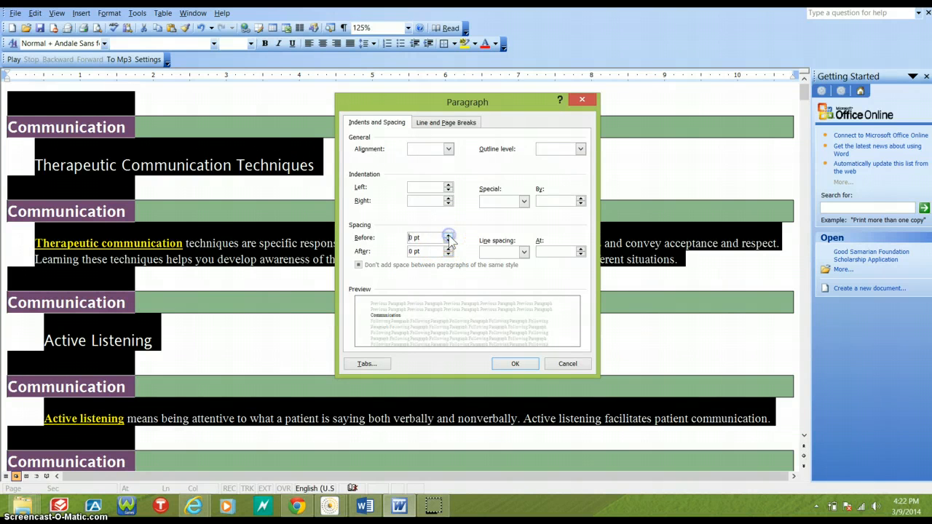
pyautogui.click(523, 252)
pyautogui.click(521, 263)
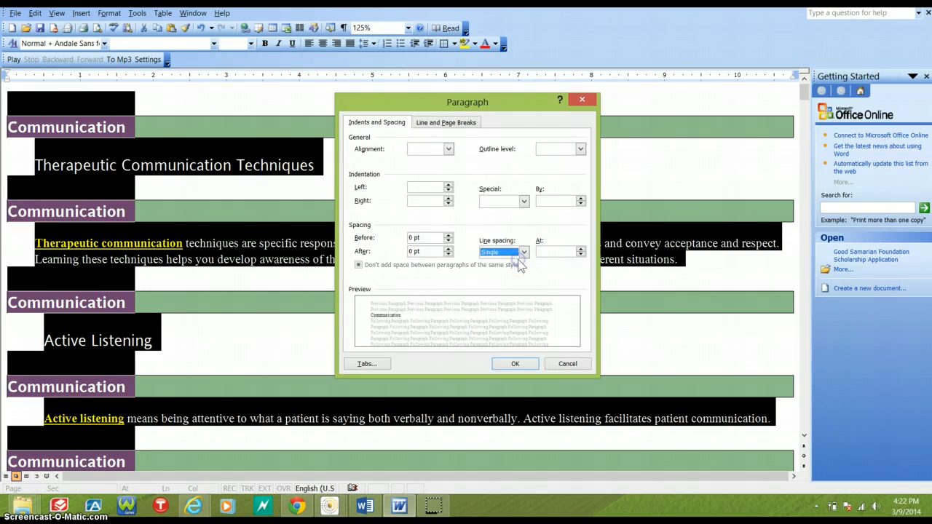
pyautogui.click(530, 364)
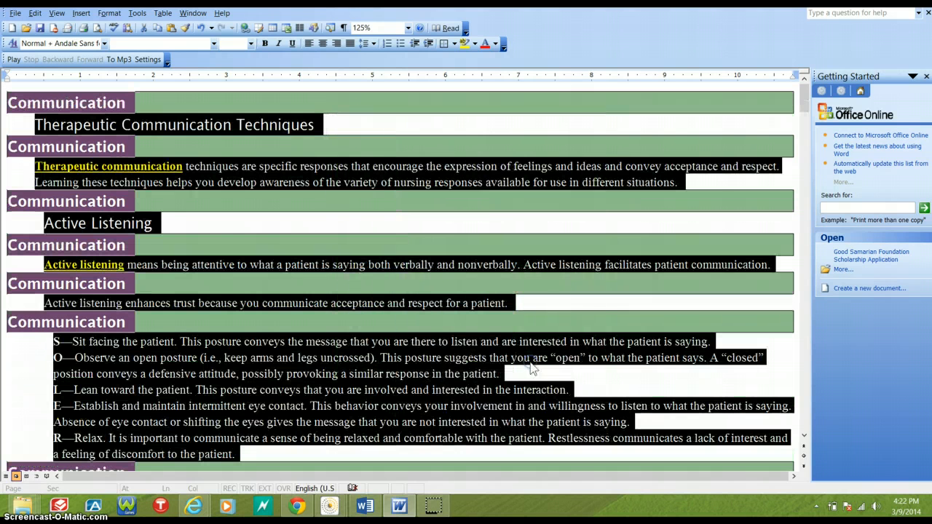
pyautogui.click(511, 126)
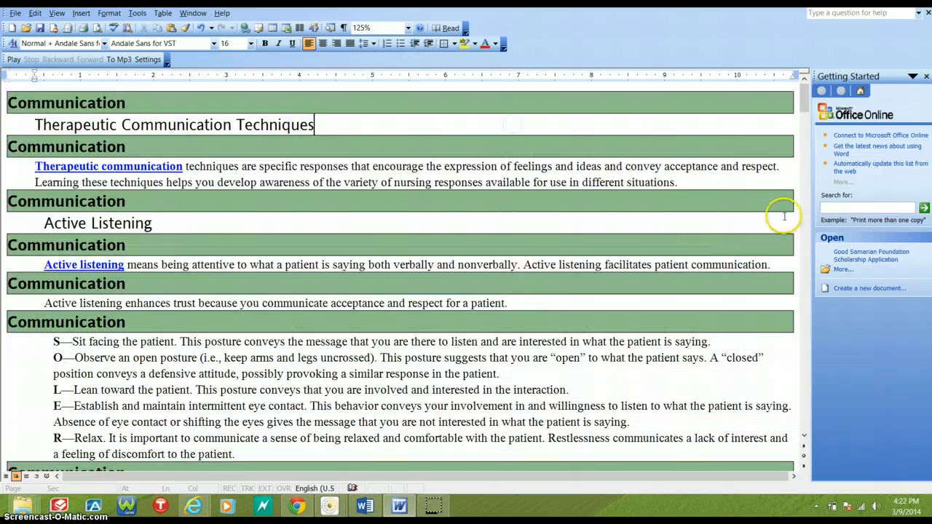
# - Open Find and Replace for replacing text, starting at the first Communication header, and expand its additional search options
pyautogui.moveTo(804, 94); pyautogui.dragTo(810, 425)
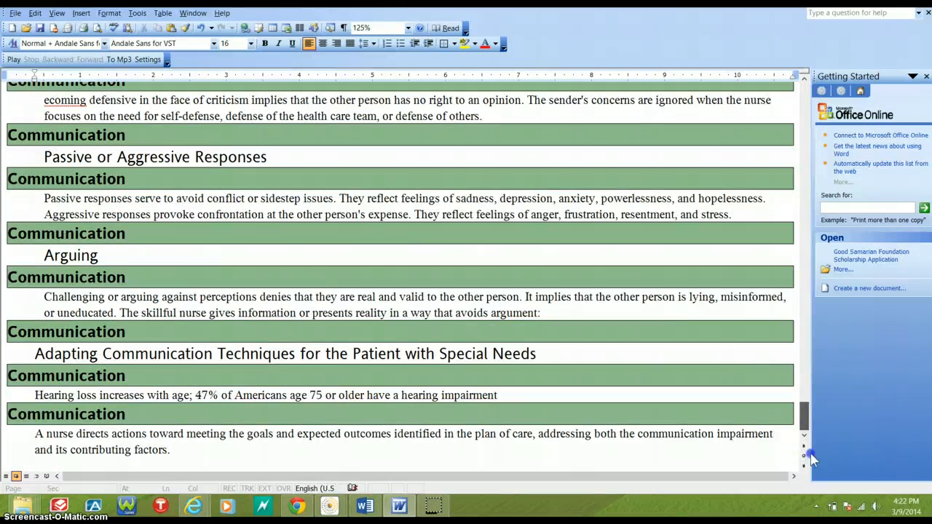
pyautogui.moveTo(813, 459); pyautogui.dragTo(812, 95)
pyautogui.click(463, 133)
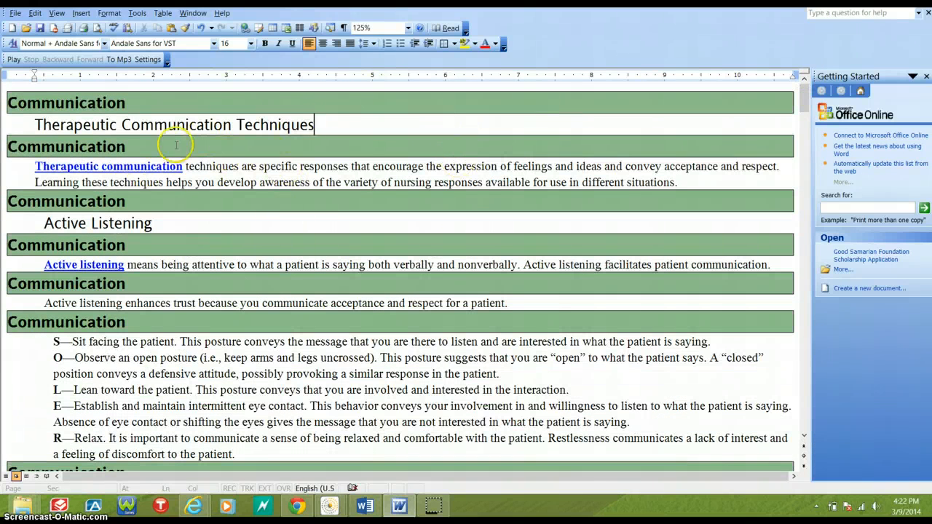
pyautogui.click(573, 103)
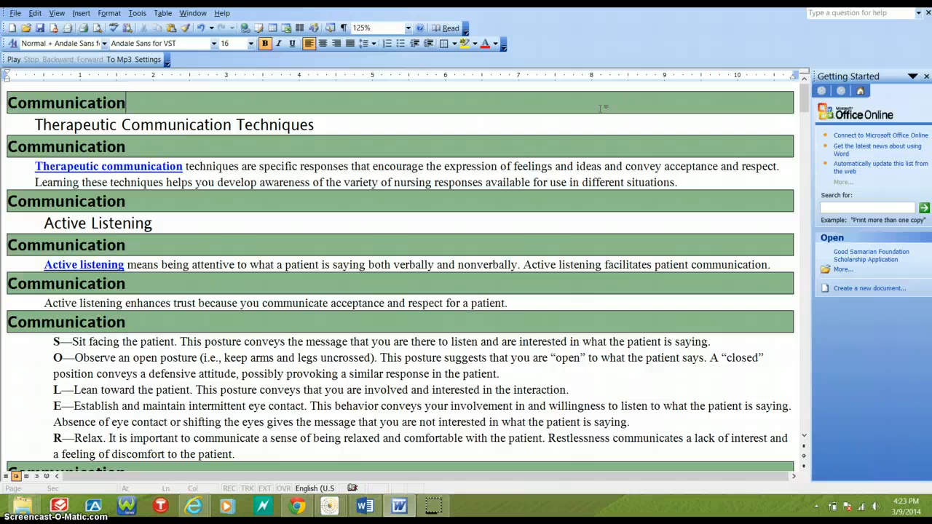
pyautogui.hotkey('ctrl', 'f')
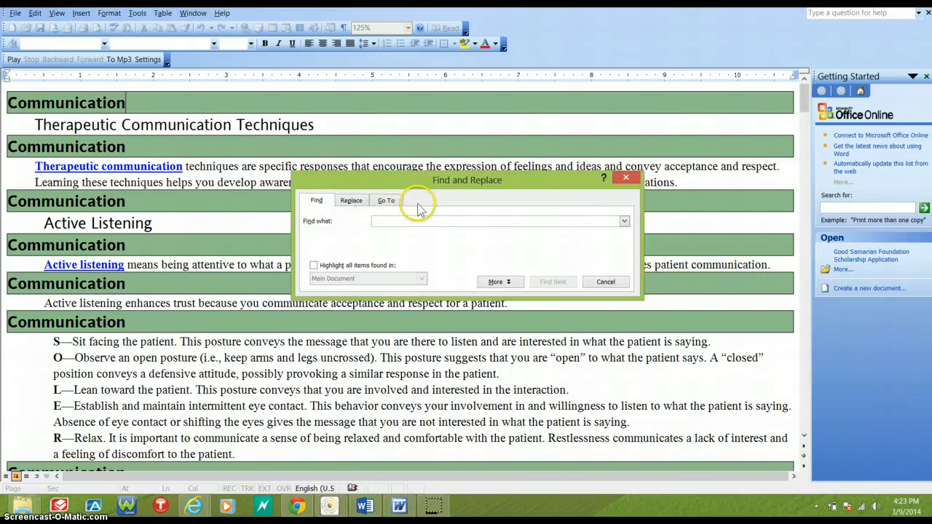
pyautogui.click(348, 201)
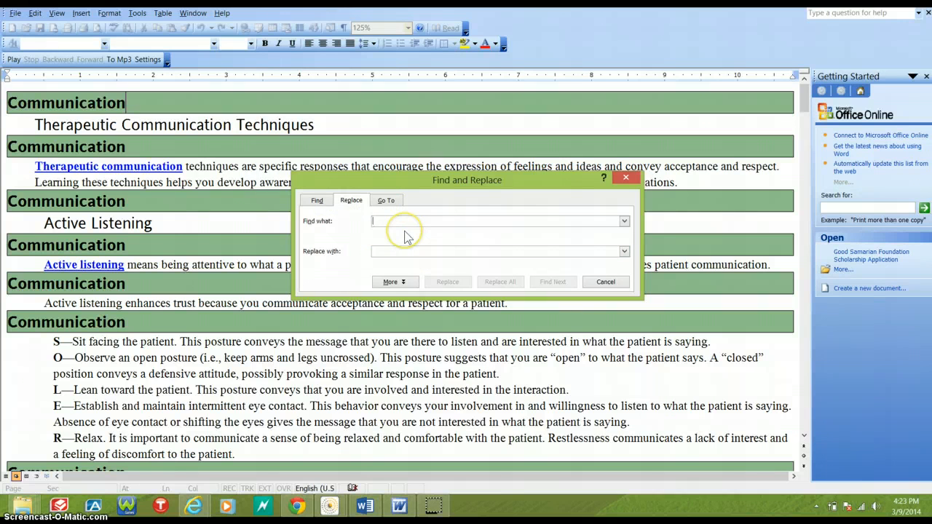
pyautogui.click(327, 201)
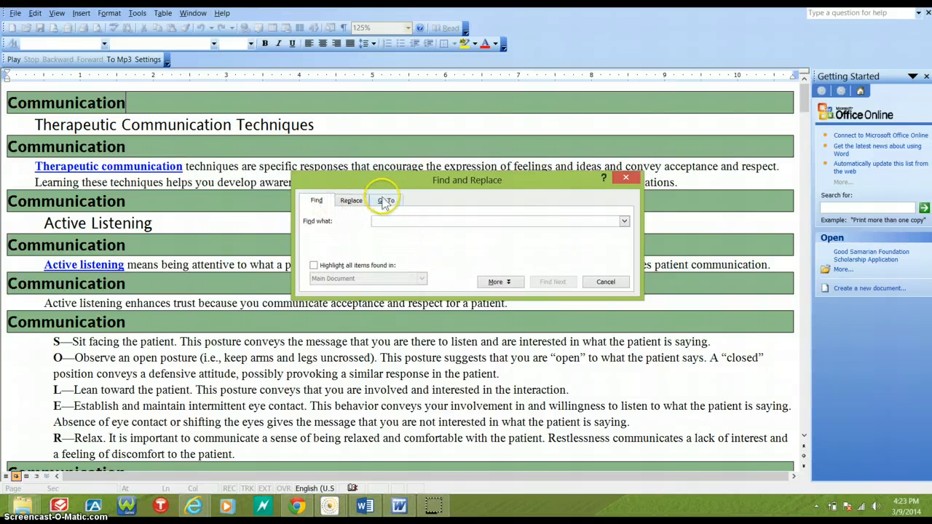
pyautogui.click(353, 201)
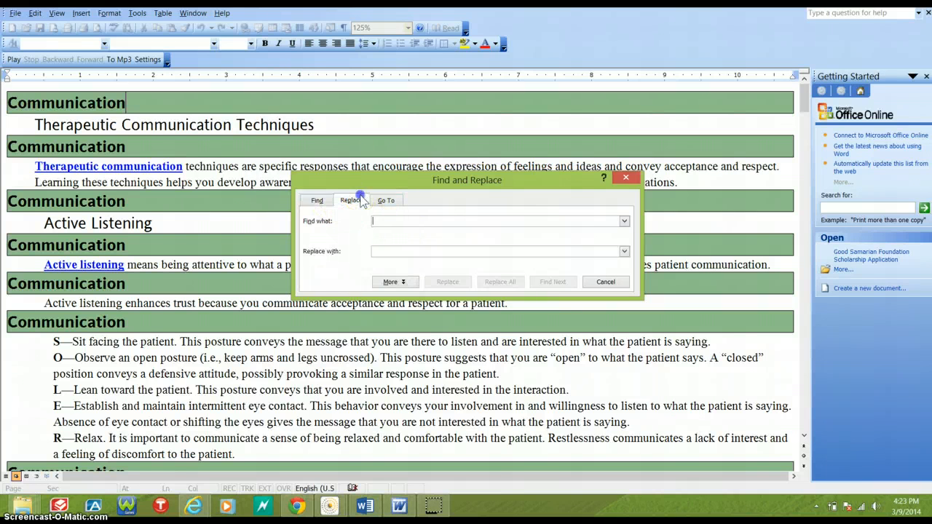
pyautogui.click(391, 281)
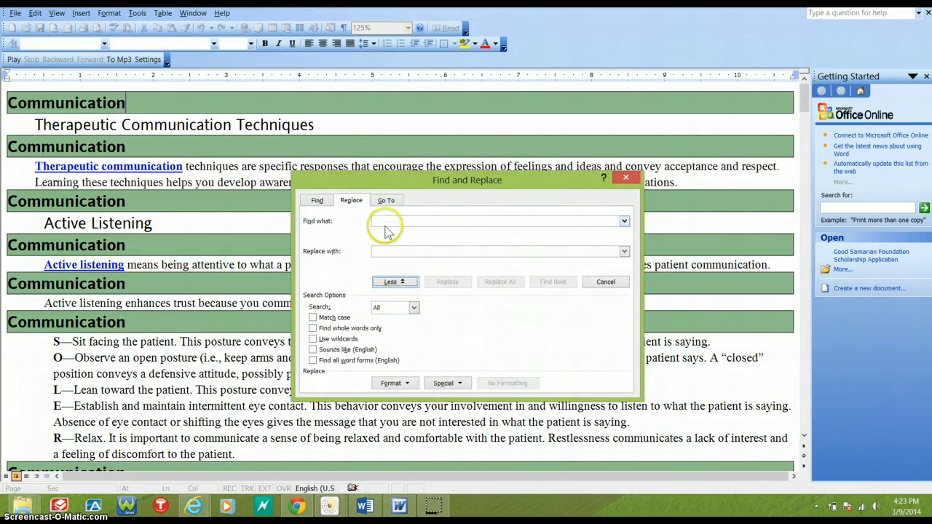
pyautogui.click(431, 221)
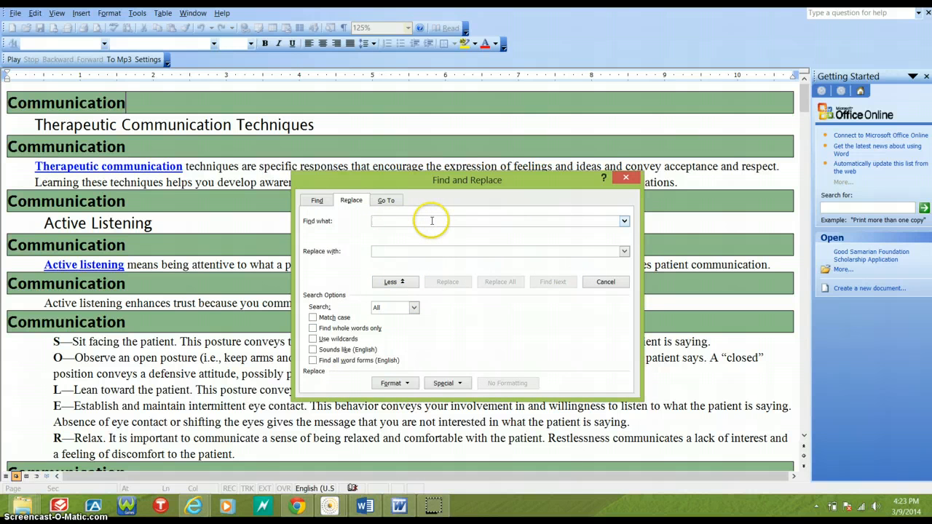
# - Copy the first Communication header from the document as the search text and leave the replacement text empty
pyautogui.write('Com')
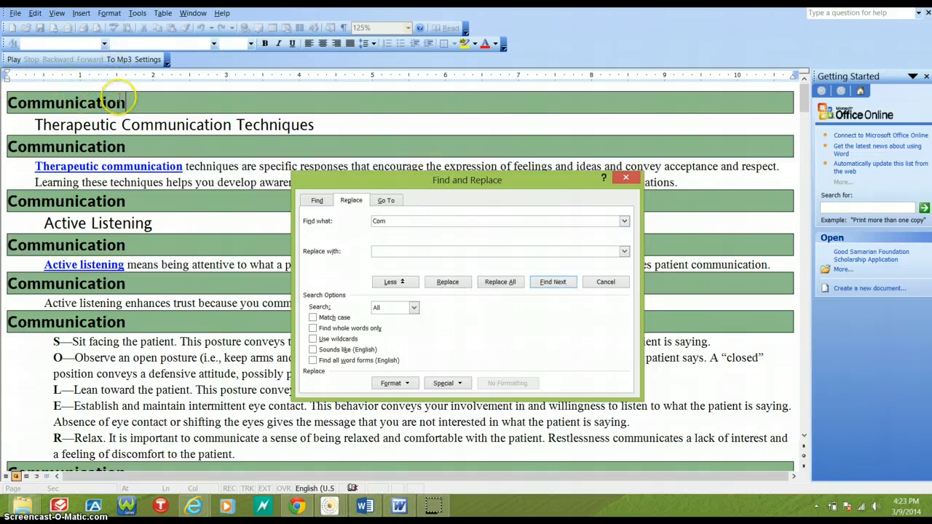
pyautogui.moveTo(125, 98)
pyautogui.mouseDown()
pyautogui.moveTo(42, 97)
pyautogui.moveTo(137, 107)
pyautogui.mouseUp()
pyautogui.hotkey('ctrl', 'c')
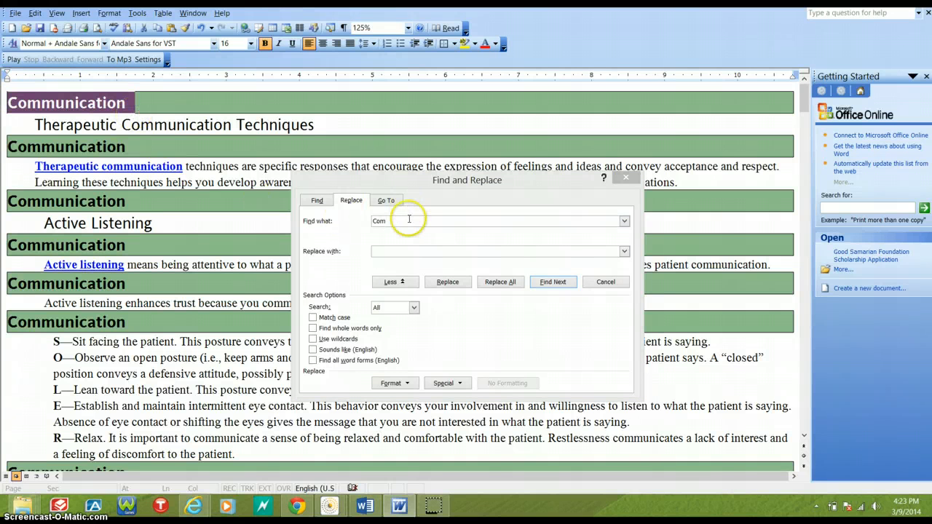
pyautogui.click(332, 229)
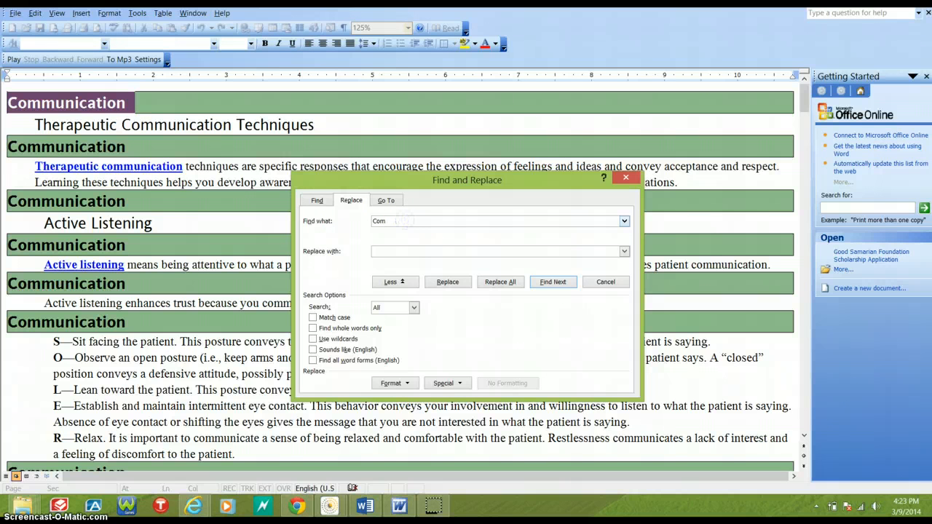
pyautogui.press('BackSpace')
pyautogui.press('BackSpace')
pyautogui.press('BackSpace')
pyautogui.hotkey('ctrl', 'v')
pyautogui.click(425, 250)
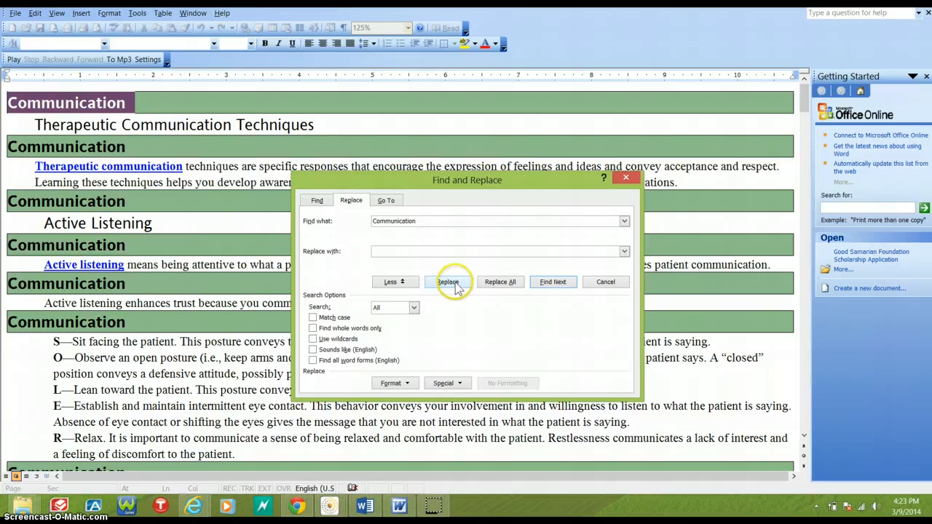
# - Find the first Communication header, replace it with nothing, and continue the search through the remainder of the document
pyautogui.click(547, 284)
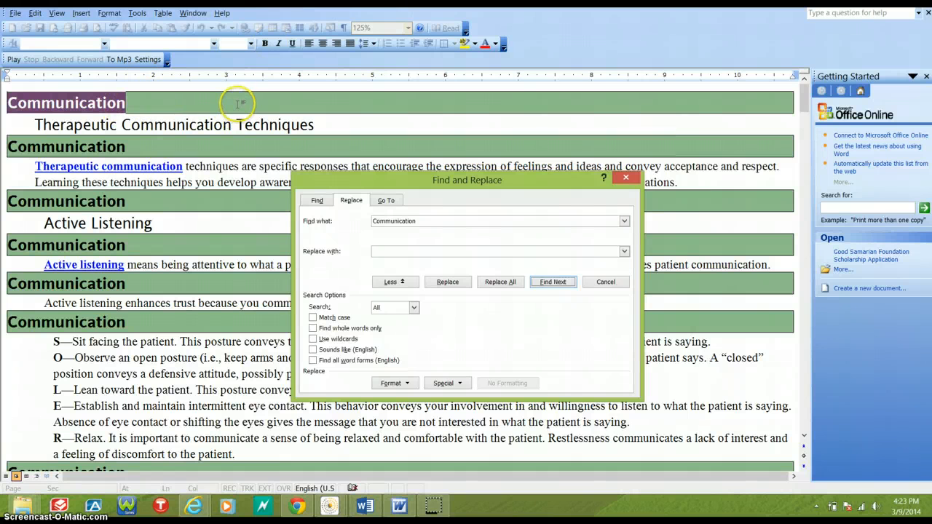
pyautogui.click(446, 284)
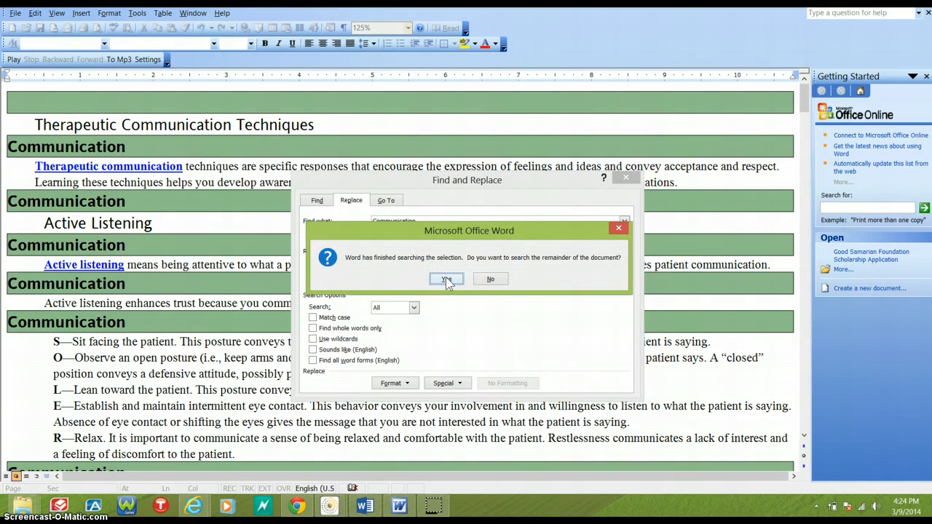
pyautogui.click(446, 280)
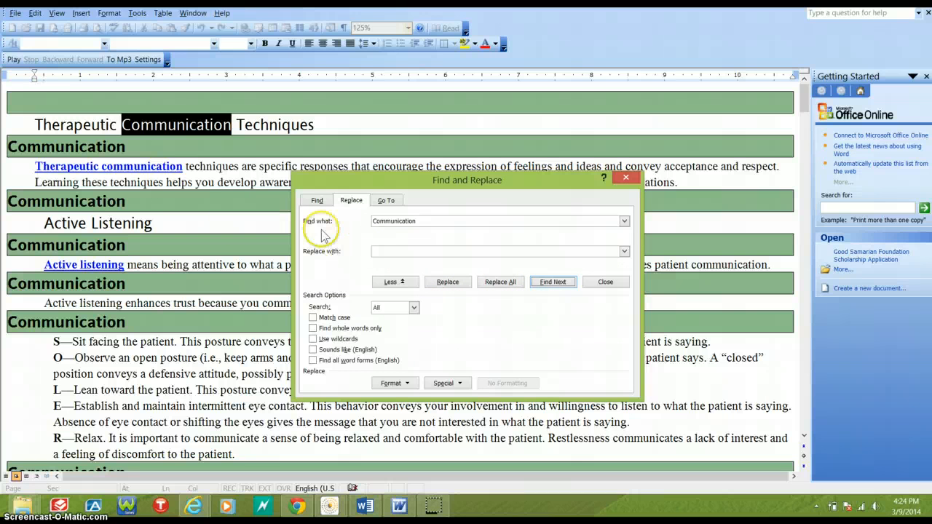
# - Replace the Communication headers in the Therapeutic Communication Techniques and Active Listening sections with nothing, skipping matches in the title and body text
pyautogui.click(552, 284)
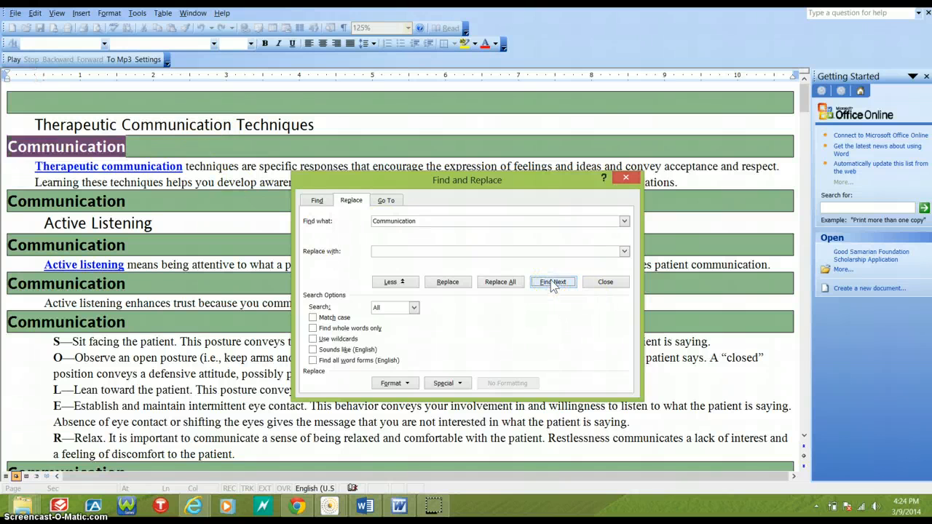
pyautogui.click(553, 283)
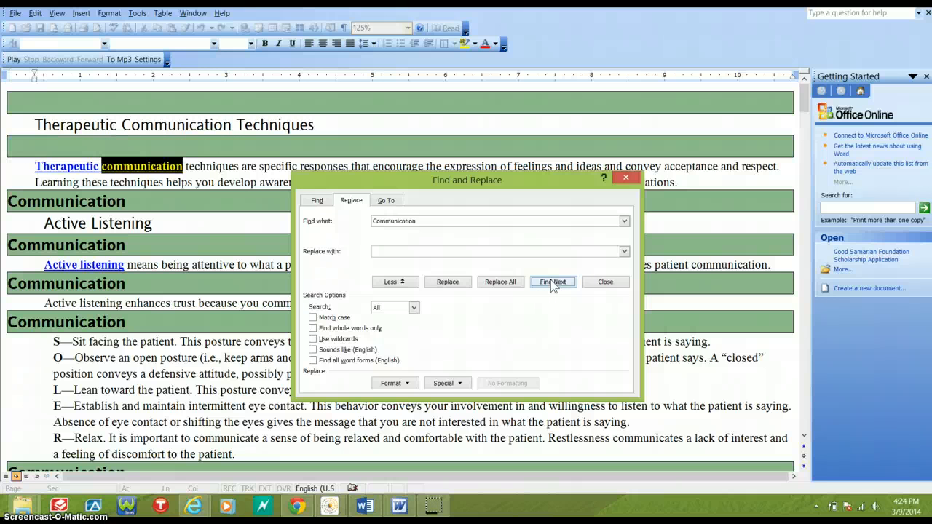
pyautogui.click(553, 284)
pyautogui.click(553, 284)
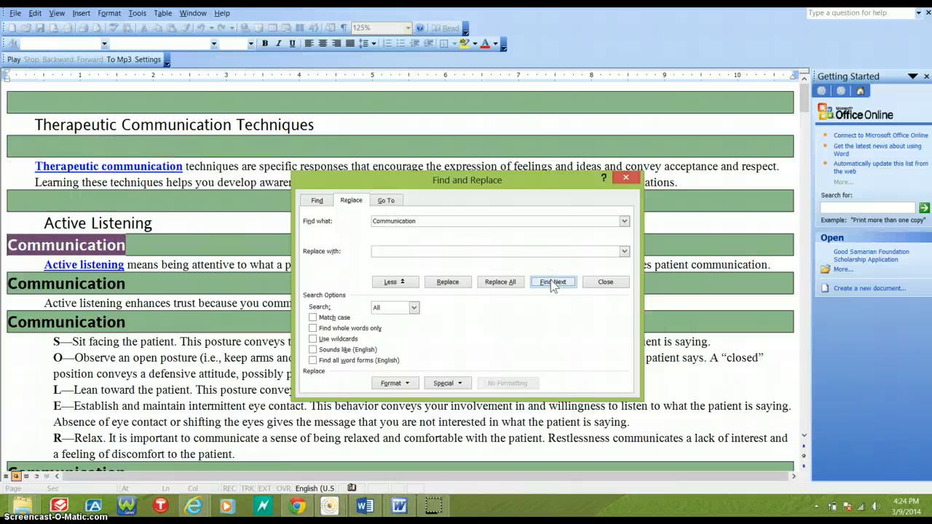
pyautogui.click(552, 282)
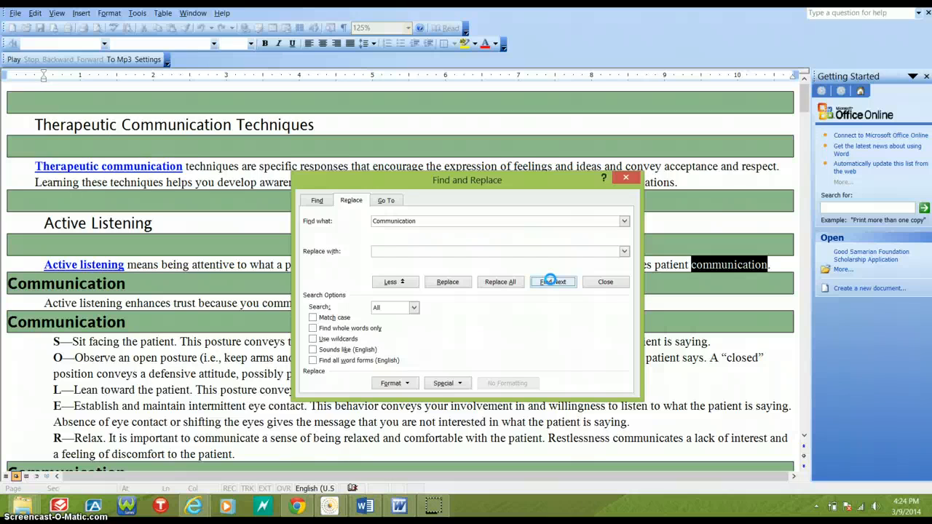
pyautogui.click(552, 283)
pyautogui.click(553, 282)
pyautogui.click(553, 284)
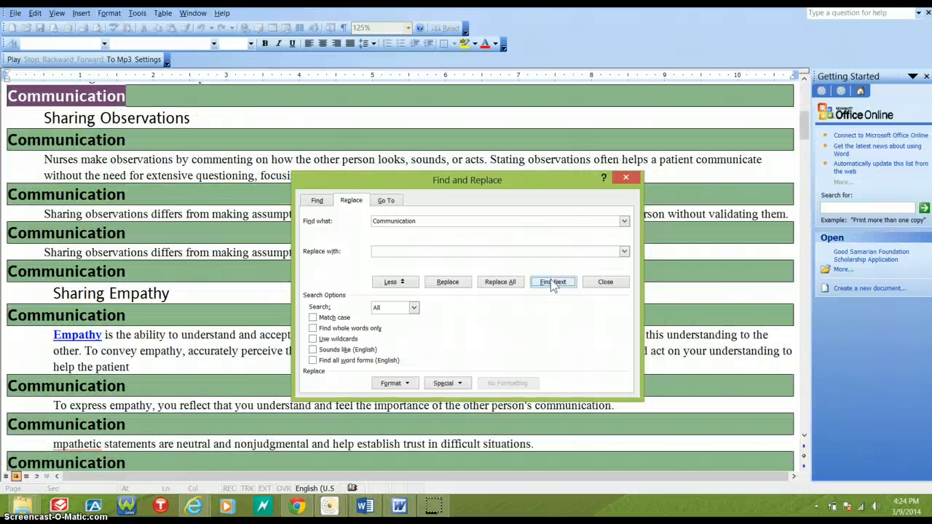
# - Remove the Communication headers in the Sharing Observations and Sharing Empathy sections, skipping the match in the sentence about expressing empathy
pyautogui.click(553, 284)
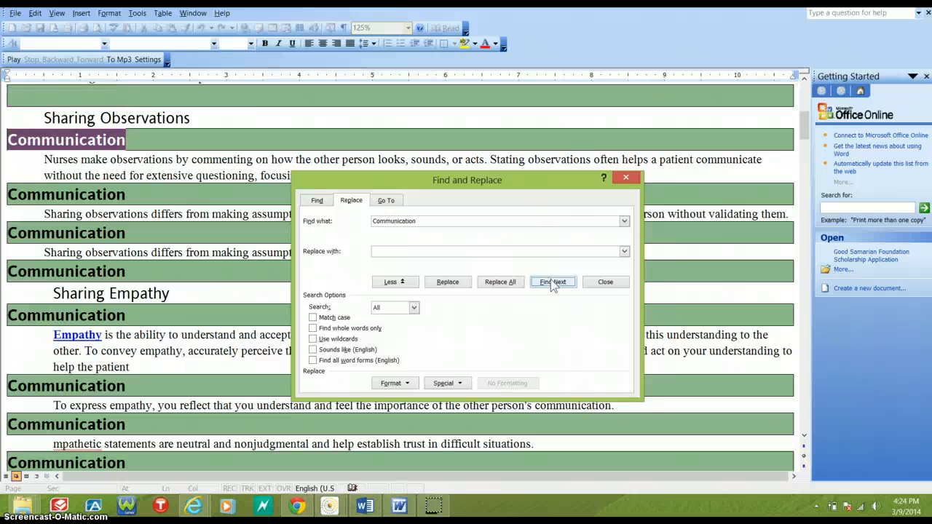
pyautogui.click(553, 284)
pyautogui.hotkey('alt', 'r')
pyautogui.hotkey('alt', 'r')
pyautogui.hotkey('alt', 'r')
pyautogui.hotkey('alt', 'r')
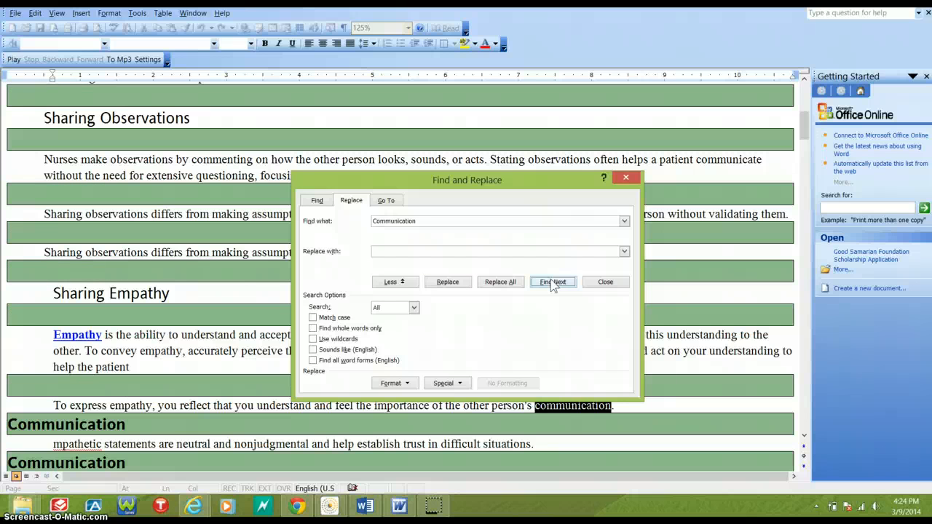
pyautogui.click(552, 281)
pyautogui.click(553, 282)
pyautogui.click(552, 281)
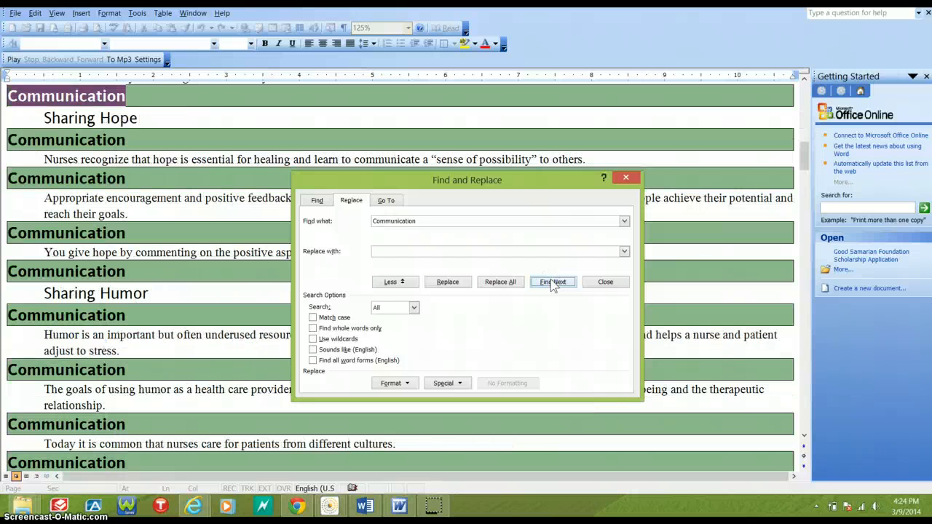
# - Remove the Communication headers in the Sharing Hope section and around the Sharing Humor heading
pyautogui.hotkey('alt', 'r')
pyautogui.hotkey('alt', 'r')
pyautogui.hotkey('alt', 'r')
pyautogui.hotkey('alt', 'r')
pyautogui.hotkey('alt', 'r')
pyautogui.hotkey('alt', 'r')
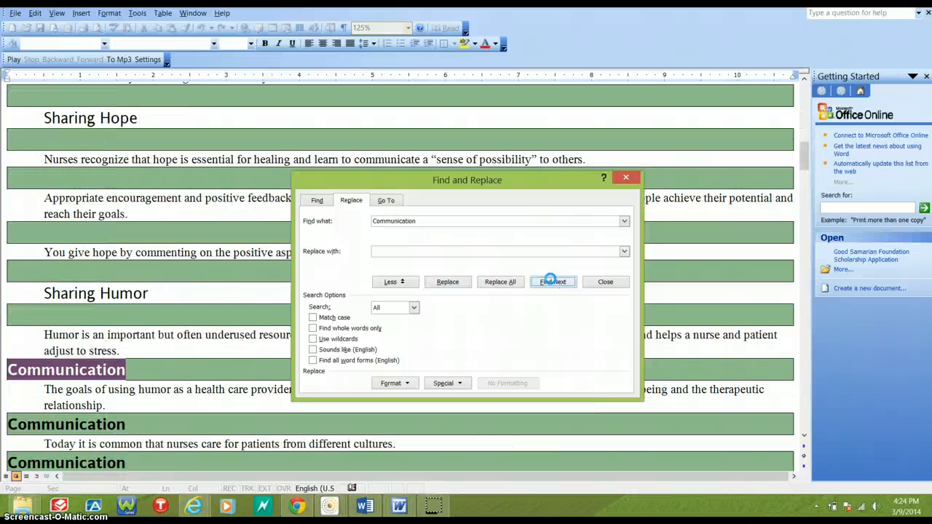
# - Remove the Communication headers from the rest of the Sharing Humor section through the first paragraphs of Sharing Feelings
pyautogui.hotkey('alt', 'r')
pyautogui.hotkey('alt', 'r')
pyautogui.hotkey('alt', 'r')
pyautogui.hotkey('alt', 'r')
pyautogui.hotkey('alt', 'r')
pyautogui.hotkey('alt', 'r')
pyautogui.hotkey('alt', 'r')
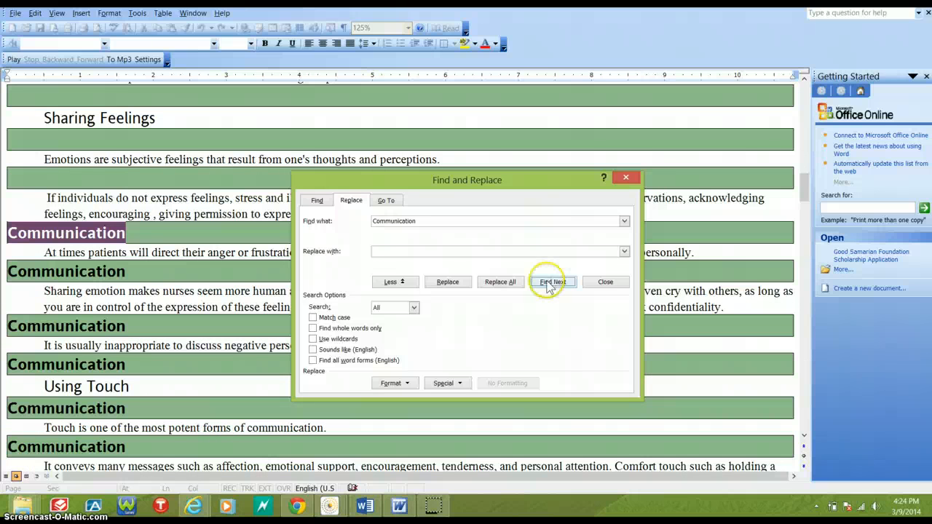
# - Undo the replacement made in the Sharing Feelings body text and resume replacing from the header below that paragraph
pyautogui.click(602, 283)
pyautogui.hotkey('ctrl', 'z')
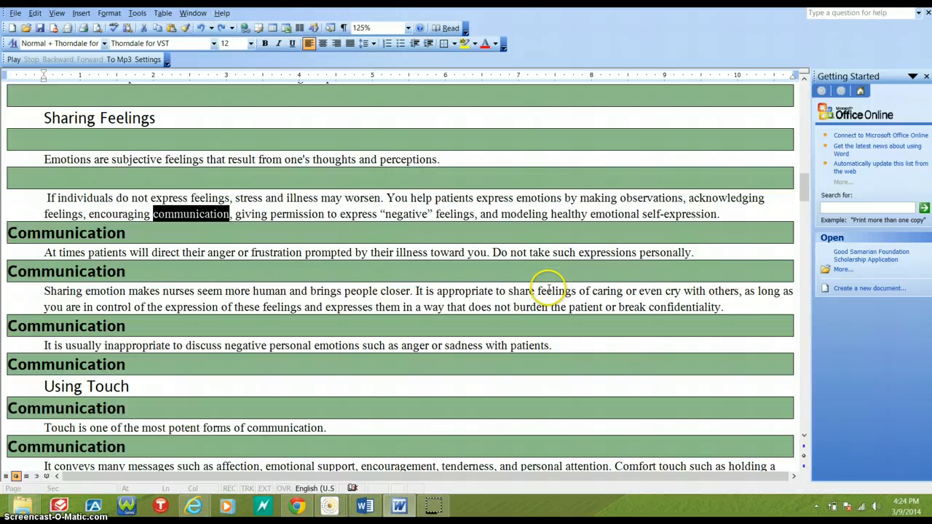
pyautogui.click(193, 233)
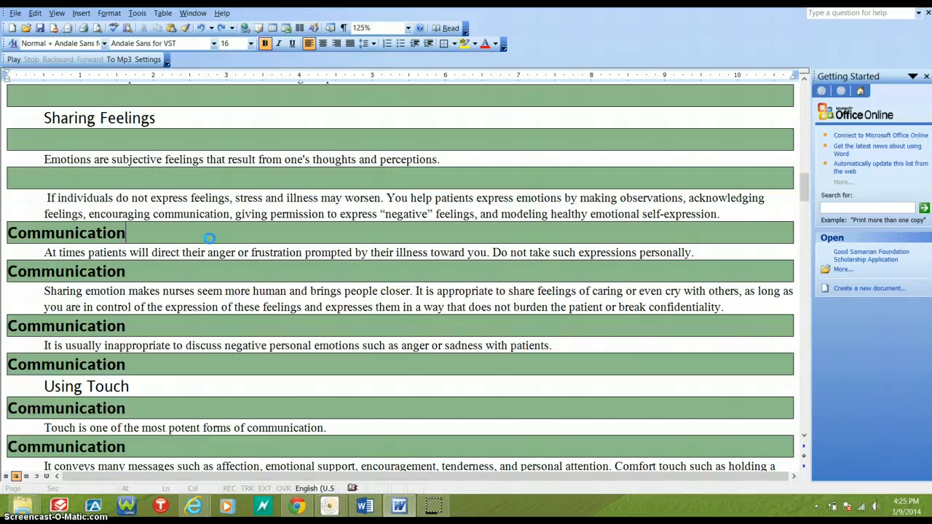
pyautogui.hotkey('ctrl', 'f')
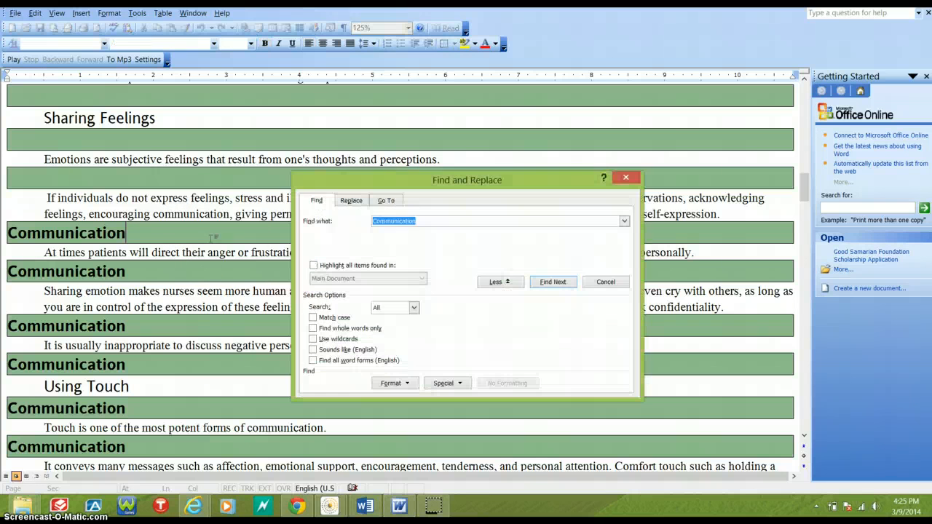
pyautogui.click(352, 201)
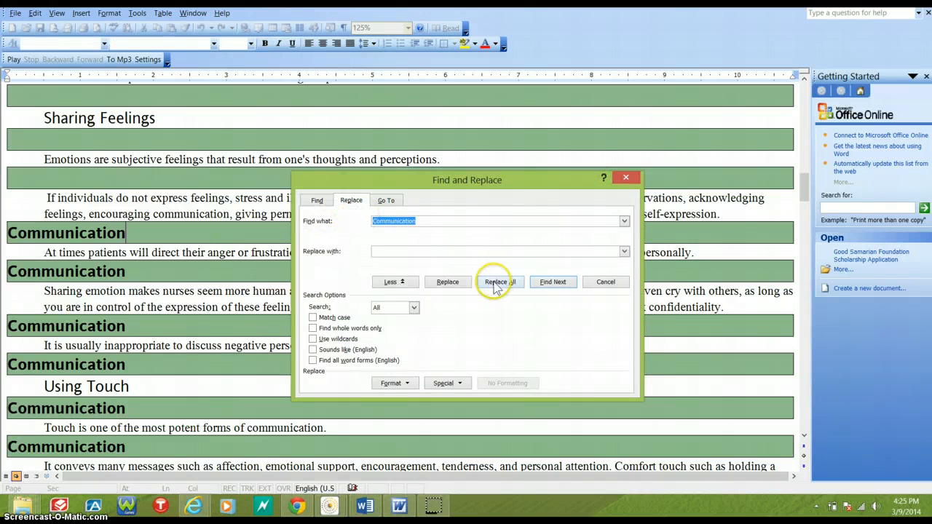
pyautogui.click(548, 286)
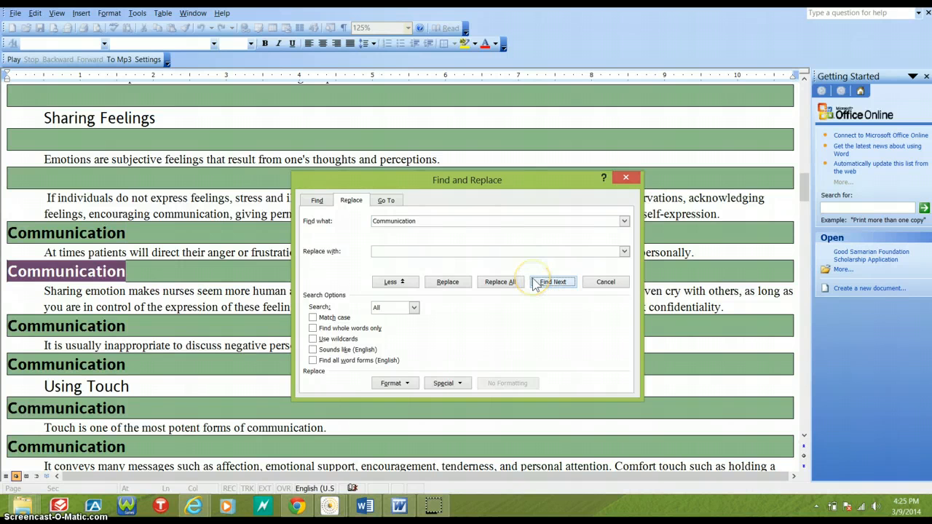
# - Remove the Communication headers from the end of Sharing Feelings into Using Touch, skipping the match in the first touch sentence
pyautogui.hotkey('alt', 'r')
pyautogui.hotkey('alt', 'r')
pyautogui.hotkey('alt', 'r')
pyautogui.hotkey('alt', 'r')
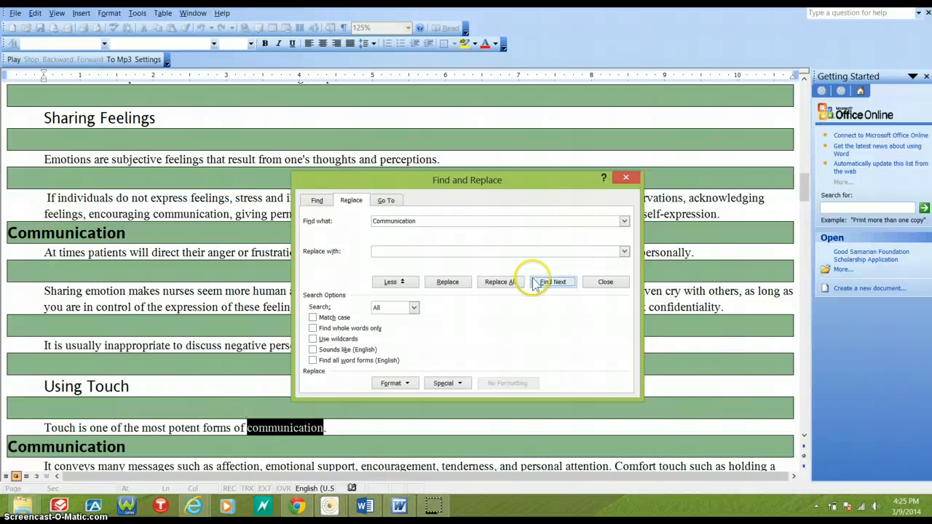
pyautogui.click(538, 283)
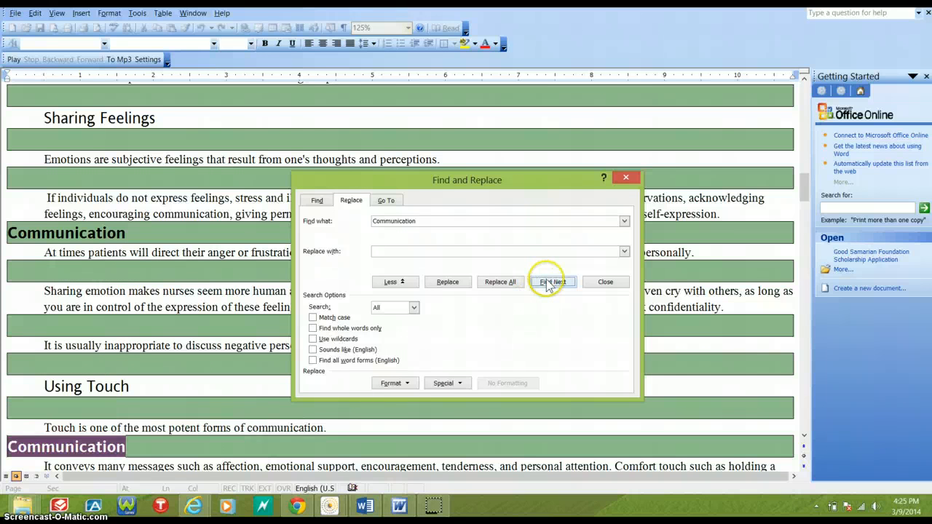
pyautogui.click(542, 283)
pyautogui.click(547, 286)
# - Remove the Communication headers in the rest of Using Touch and throughout the Using Silence section
pyautogui.hotkey('alt', 'r')
pyautogui.hotkey('alt', 'r')
pyautogui.hotkey('alt', 'r')
pyautogui.hotkey('alt', 'r')
pyautogui.hotkey('alt', 'r')
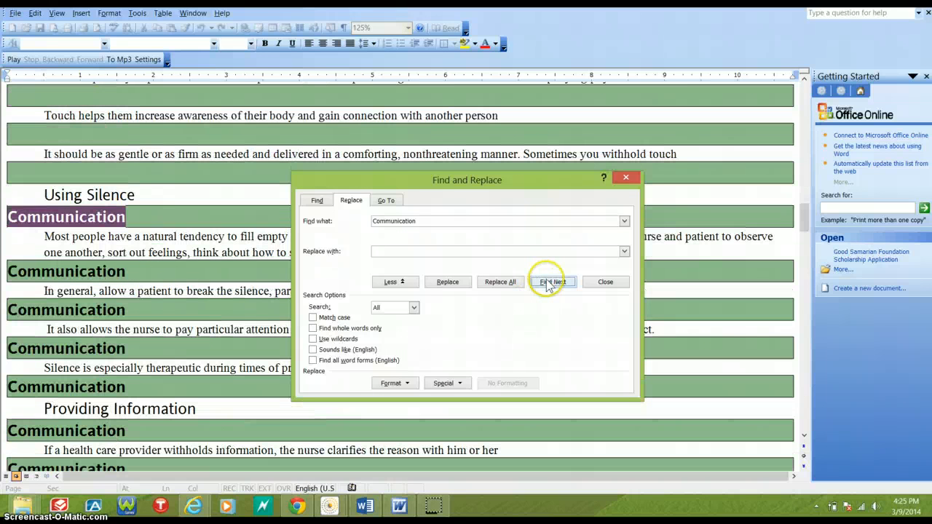
pyautogui.hotkey('alt', 'r')
pyautogui.hotkey('alt', 'r')
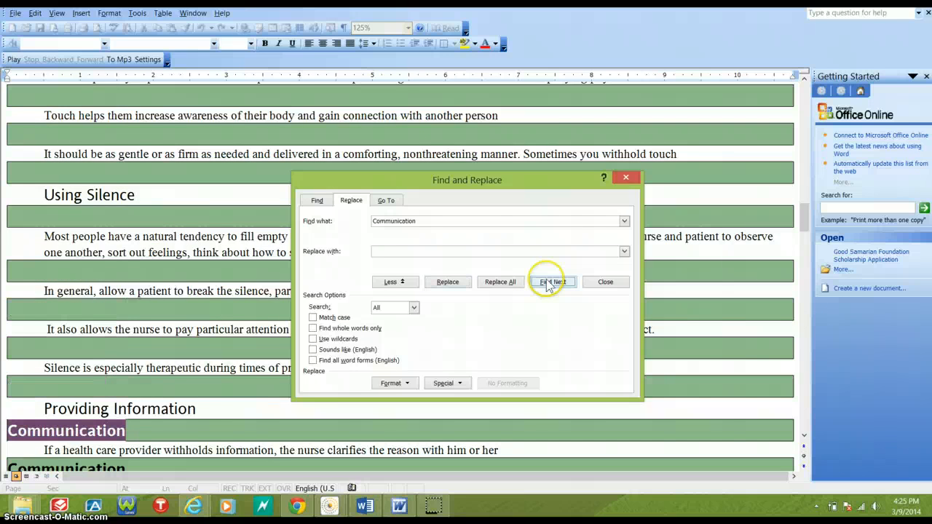
# - Continue replacing the Communication headers with nothing through the Providing Information section up to the Clarifying section
pyautogui.hotkey('alt', 'r')
pyautogui.hotkey('alt', 'r')
pyautogui.hotkey('alt', 'r')
pyautogui.hotkey('alt', 'r')
pyautogui.hotkey('alt', 'r')
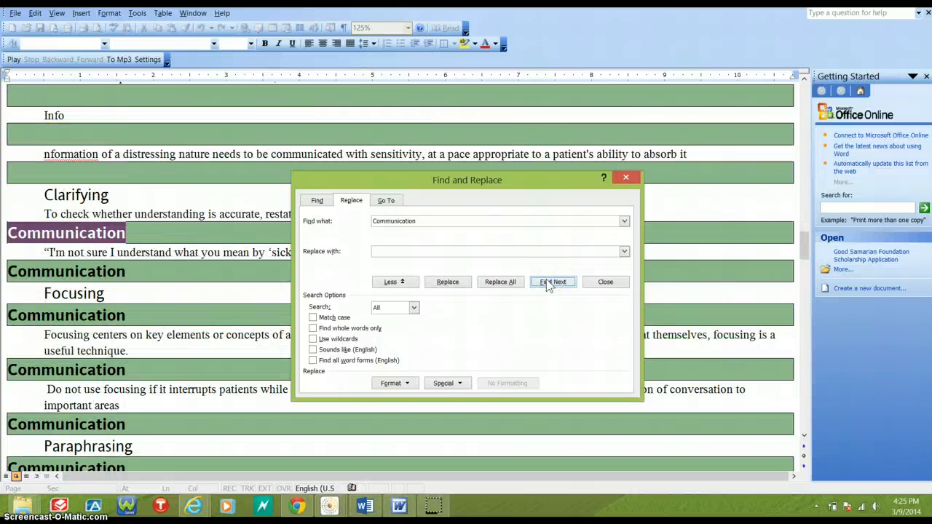
# - Remove the Communication headers in the Clarifying, Focusing and Paraphrasing sections
pyautogui.hotkey('alt', 'r')
pyautogui.hotkey('alt', 'r')
pyautogui.hotkey('alt', 'r')
pyautogui.hotkey('alt', 'r')
pyautogui.hotkey('alt', 'r')
pyautogui.hotkey('alt', 'r')
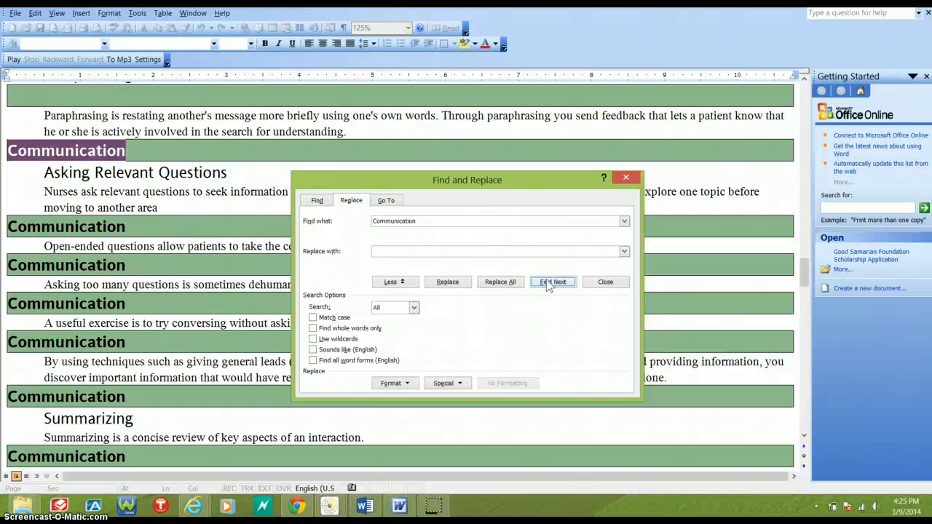
# - Remove the Communication headers in the Asking Relevant Questions section, skipping the match in its last paragraph
pyautogui.hotkey('alt', 'r')
pyautogui.hotkey('alt', 'r')
pyautogui.hotkey('alt', 'r')
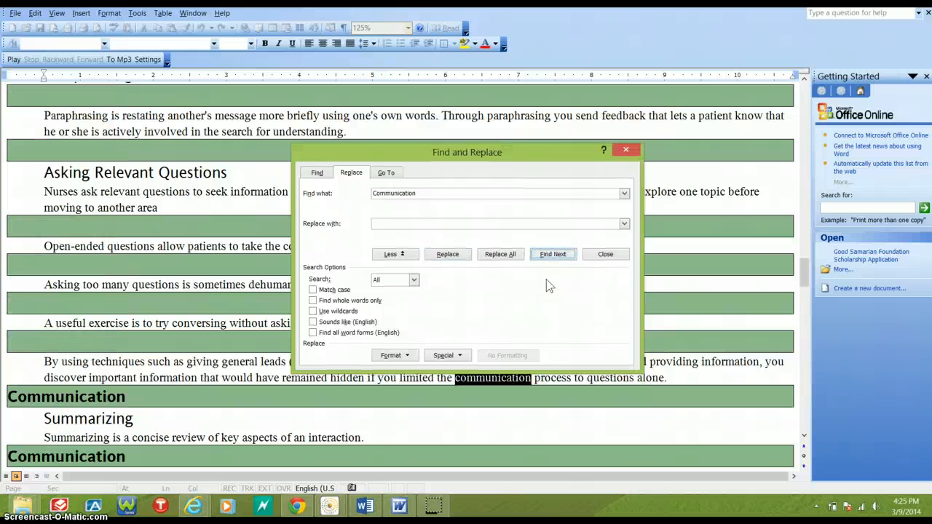
pyautogui.click(553, 256)
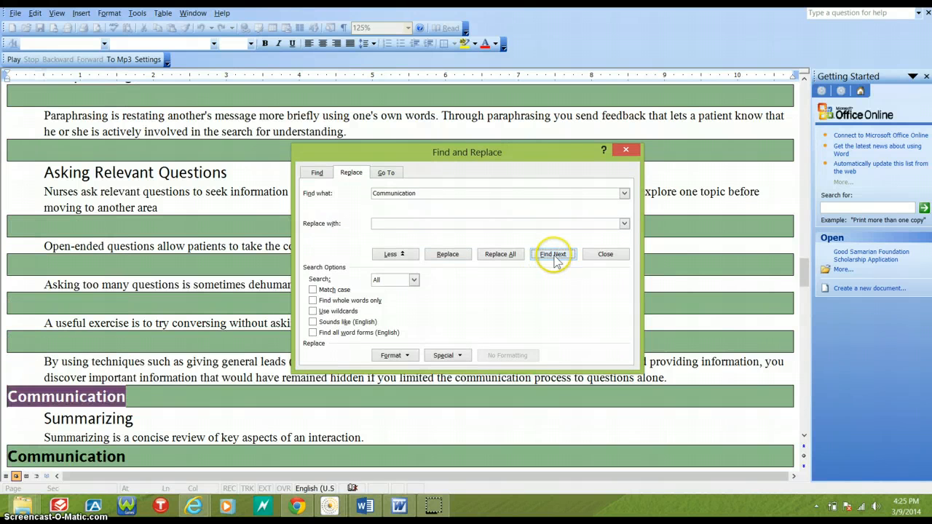
# - Remove the Communication headers from Summarizing through the Nontherapeutic Communication Techniques heading, skipping the match in that heading
pyautogui.click(553, 257)
pyautogui.click(553, 256)
pyautogui.click(554, 256)
pyautogui.click(553, 256)
pyautogui.click(553, 256)
pyautogui.click(553, 257)
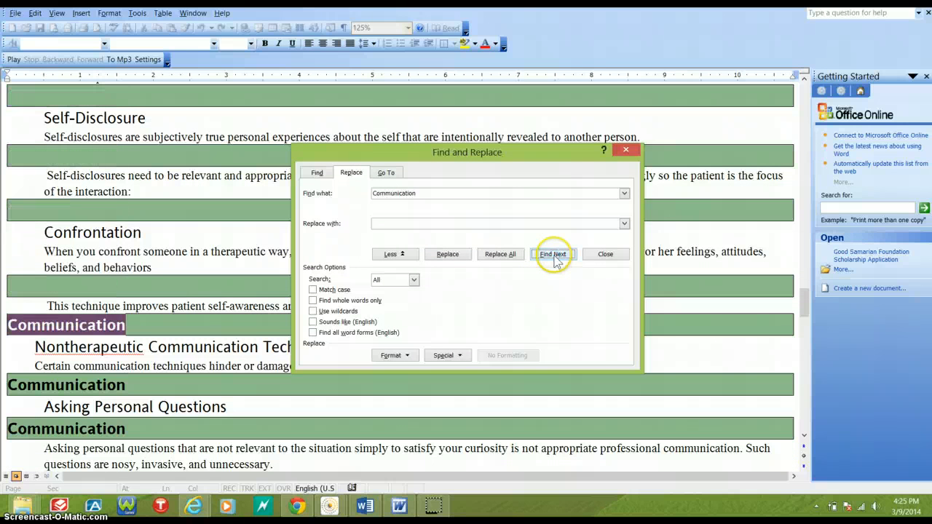
pyautogui.hotkey('alt', 'r')
pyautogui.click(553, 256)
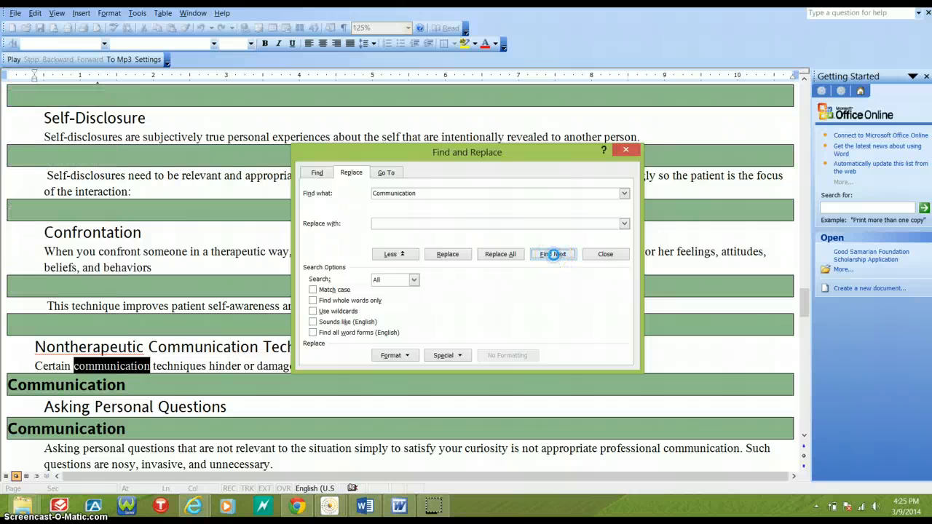
# - Undo the replacement made in the sentence below the Nontherapeutic Communication Techniques heading and reopen the search from the empty header above it
pyautogui.hotkey('alt', 'r')
pyautogui.click(604, 254)
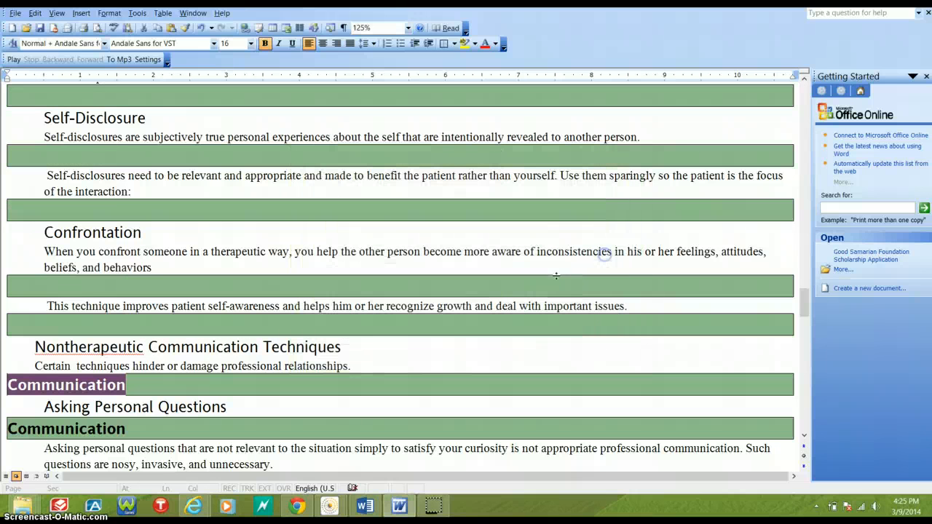
pyautogui.hotkey('ctrl', 'z')
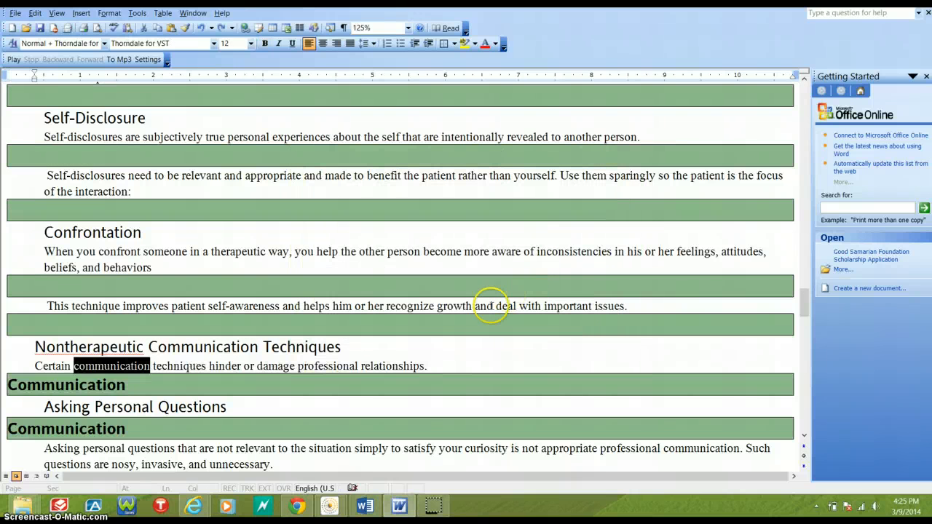
pyautogui.click(449, 339)
pyautogui.hotkey('ctrl', 'f')
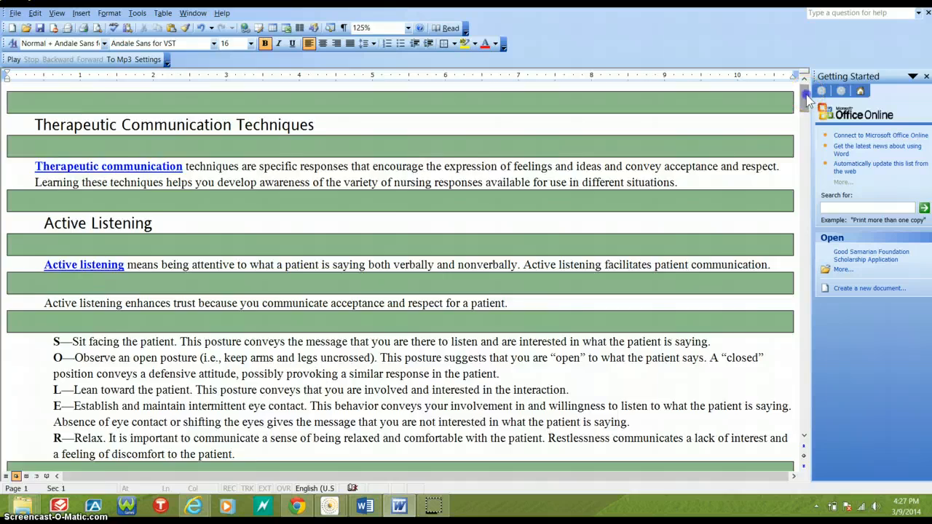
# - Delete the leftover Communication header and its line above the sentence about patients directing anger in the Sharing Feelings section
pyautogui.moveTo(805, 100); pyautogui.dragTo(802, 192)
pyautogui.click(168, 182)
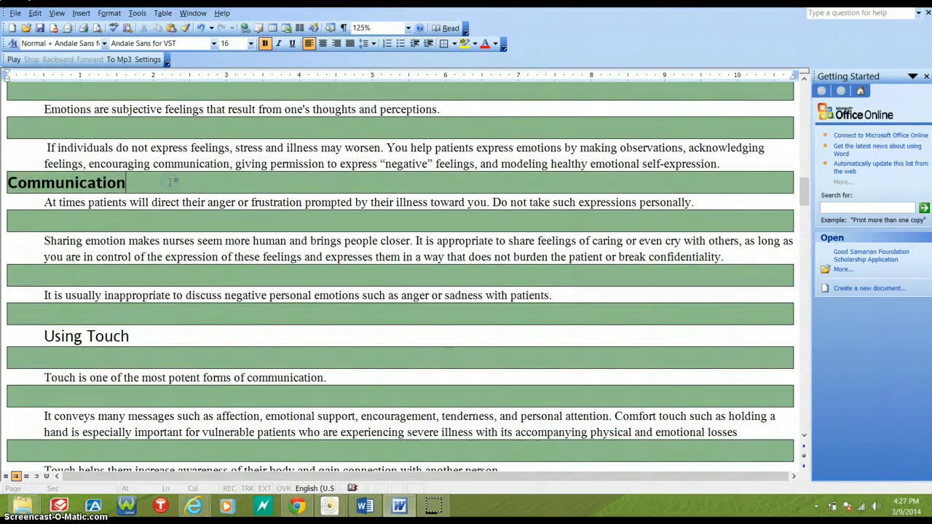
pyautogui.press('BackSpace')
pyautogui.press('BackSpace')
pyautogui.press('BackSpace')
pyautogui.press('BackSpace')
pyautogui.press('BackSpace')
pyautogui.press('BackSpace')
pyautogui.press('BackSpace')
pyautogui.press('BackSpace')
pyautogui.press('BackSpace')
pyautogui.press('BackSpace')
pyautogui.press('BackSpace')
pyautogui.press('BackSpace')
pyautogui.press('BackSpace')
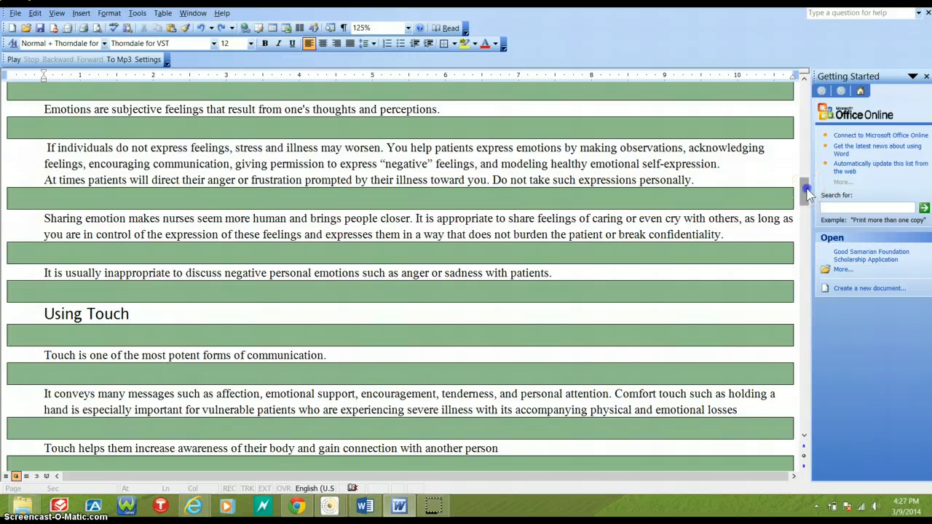
# - Delete the leftover Communication header line directly below the Providing Information heading
pyautogui.moveTo(806, 191); pyautogui.dragTo(808, 233)
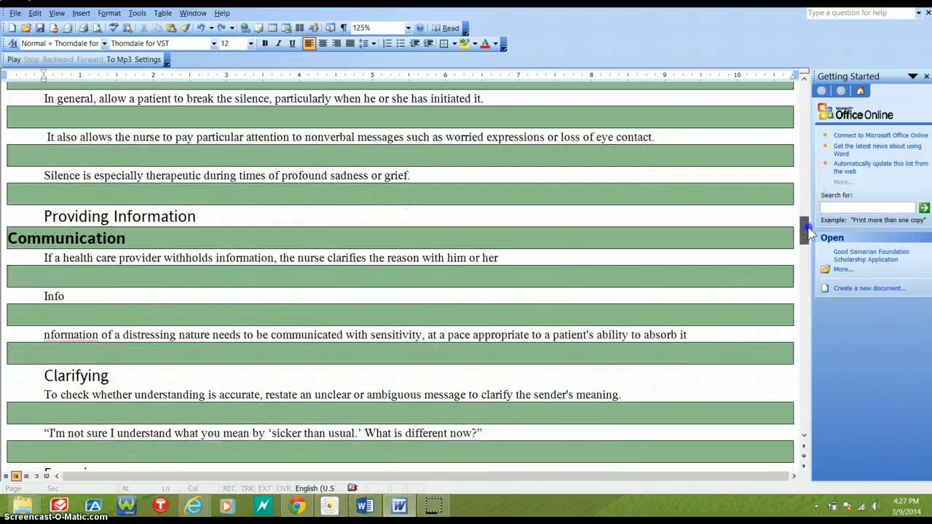
pyautogui.moveTo(151, 235); pyautogui.dragTo(7, 238)
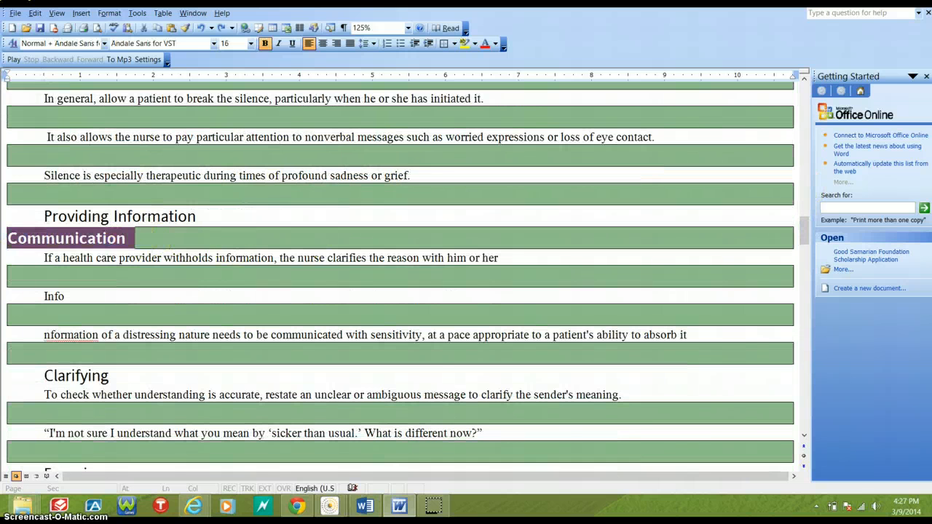
pyautogui.press('Delete')
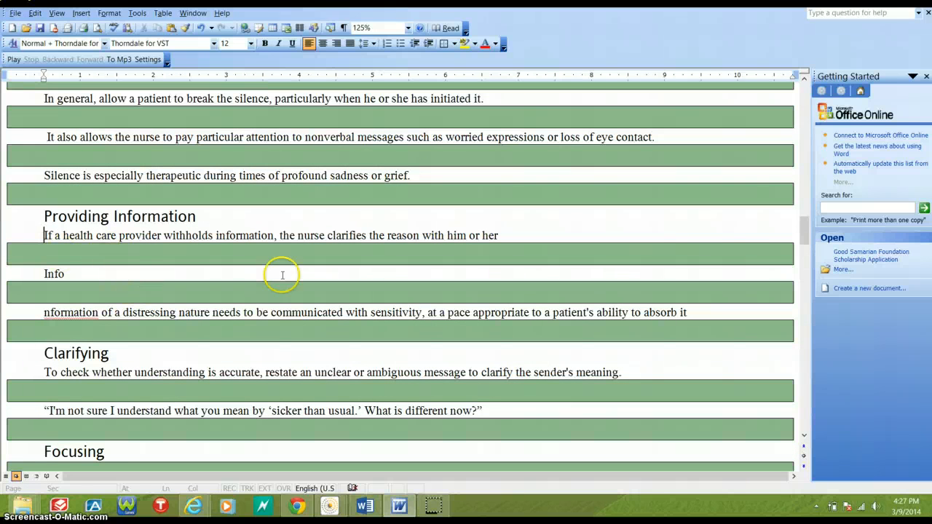
# - Delete the empty green header bars above and below the Therapeutic Communication Techniques heading and above the Active Listening heading
pyautogui.moveTo(804, 234); pyautogui.dragTo(798, 101)
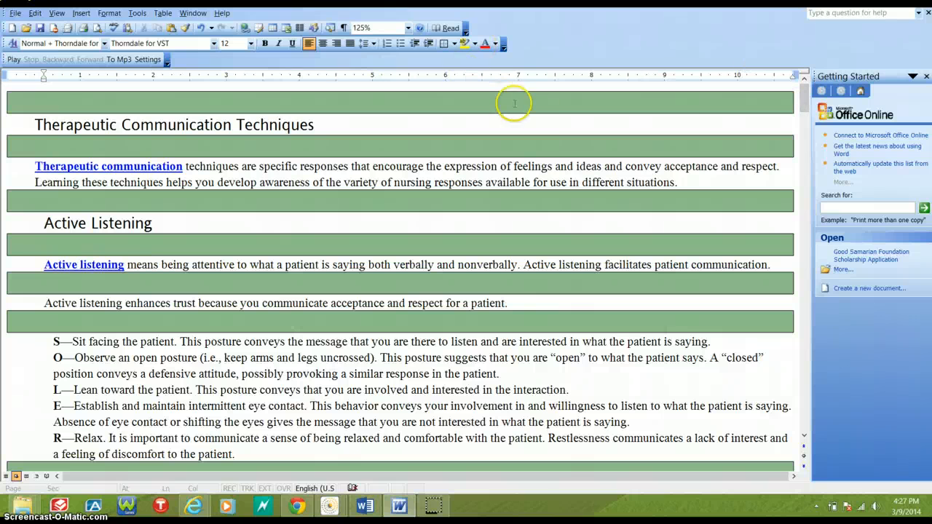
pyautogui.click(712, 102)
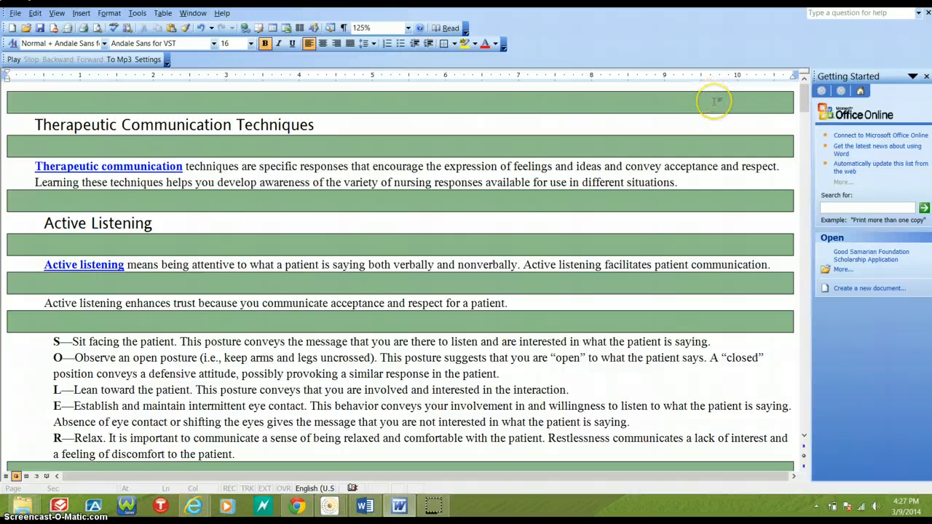
pyautogui.press('Delete')
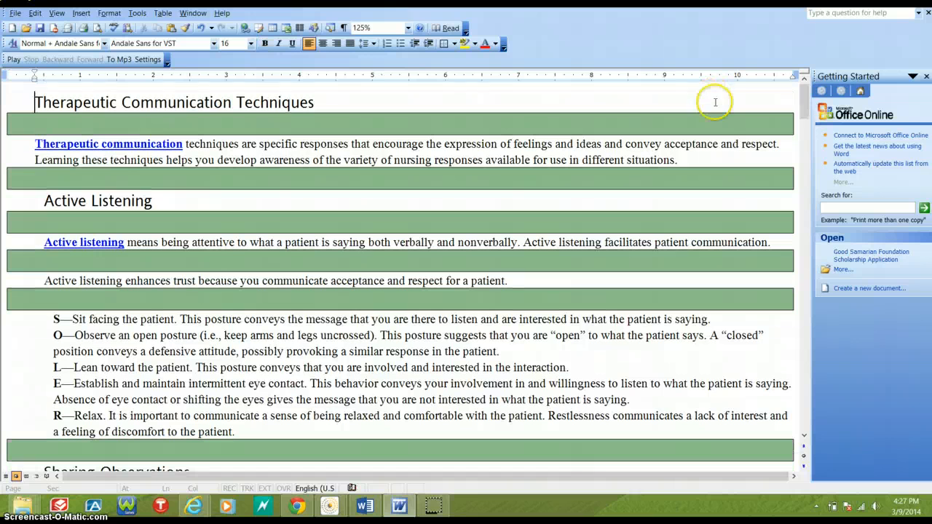
pyautogui.press('Delete')
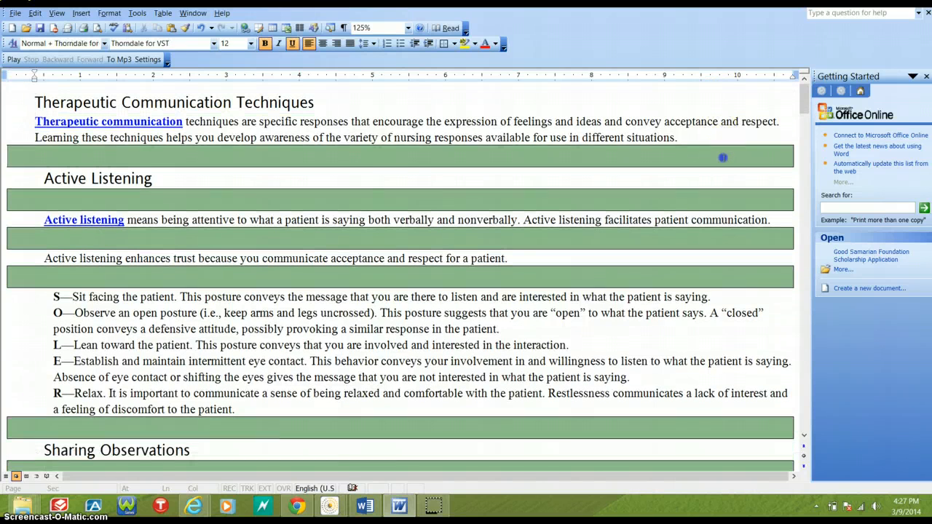
pyautogui.click(720, 156)
pyautogui.press('Delete')
# - Delete the empty green header bars below the Active Listening heading and between its paragraphs down to the S line
pyautogui.click(721, 176)
pyautogui.press('Delete')
pyautogui.click(744, 199)
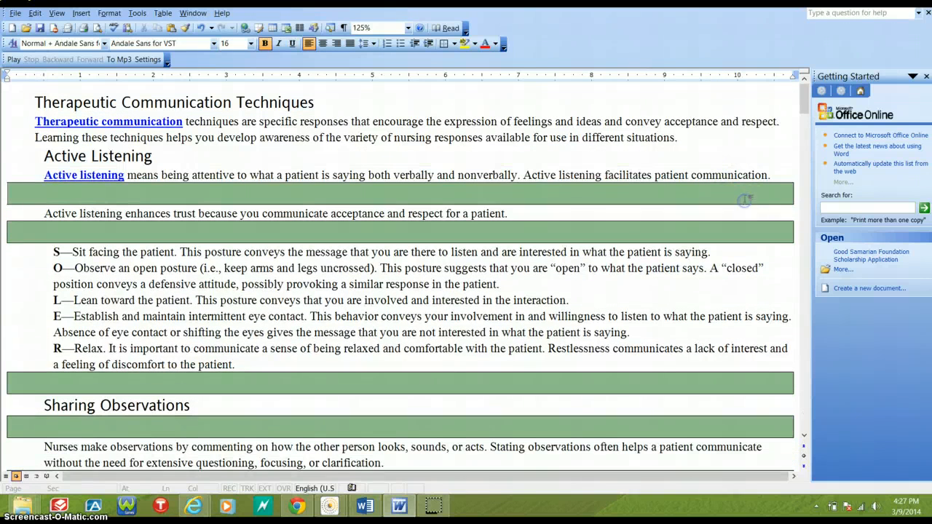
pyautogui.press('Delete')
pyautogui.click(750, 210)
pyautogui.press('Delete')
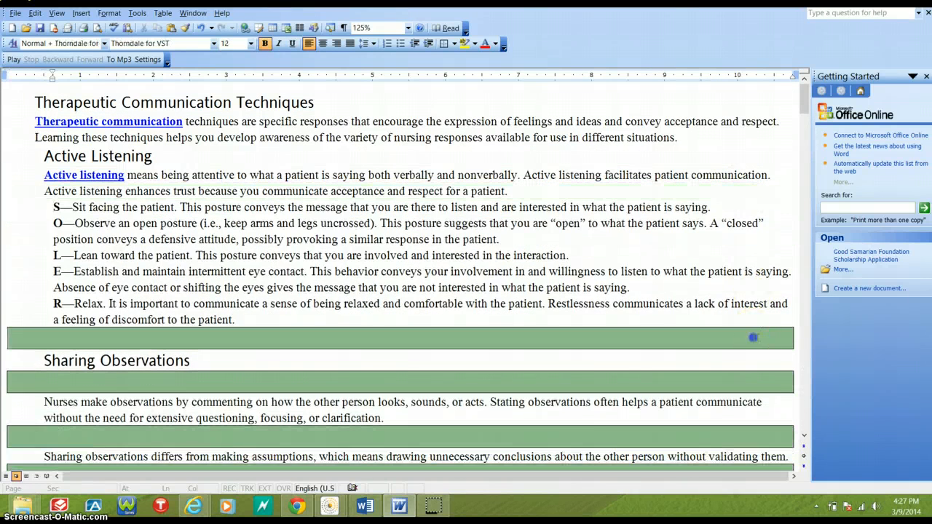
# - Delete the empty green header bars from above the Sharing Observations heading through the one above Sharing Empathy
pyautogui.click(754, 337)
pyautogui.press('Delete')
pyautogui.click(754, 357)
pyautogui.press('Delete')
pyautogui.click(754, 391)
pyautogui.press('Delete')
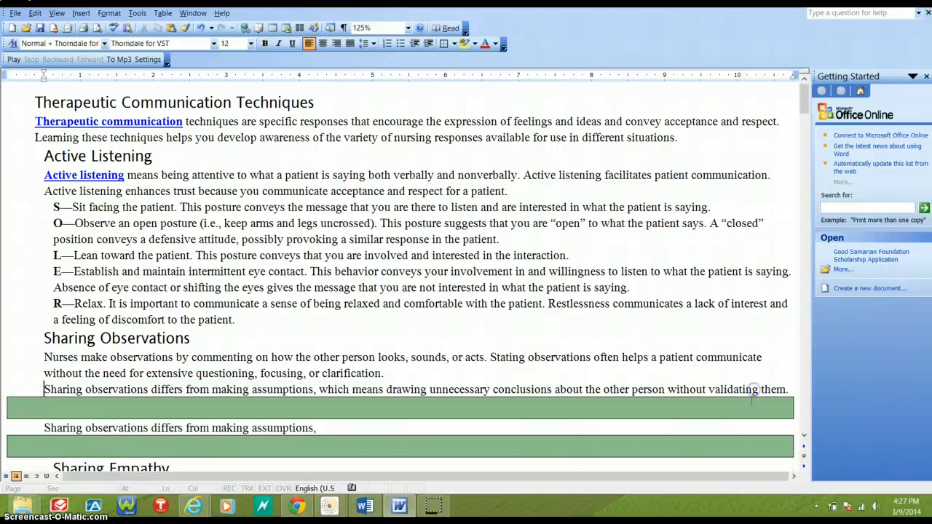
pyautogui.click(753, 406)
pyautogui.press('Delete')
pyautogui.click(747, 419)
pyautogui.press('Delete')
# - Delete the empty green header bars below the Sharing Empathy heading and between the paragraphs of that section
pyautogui.scroll(-3, 748, 420)
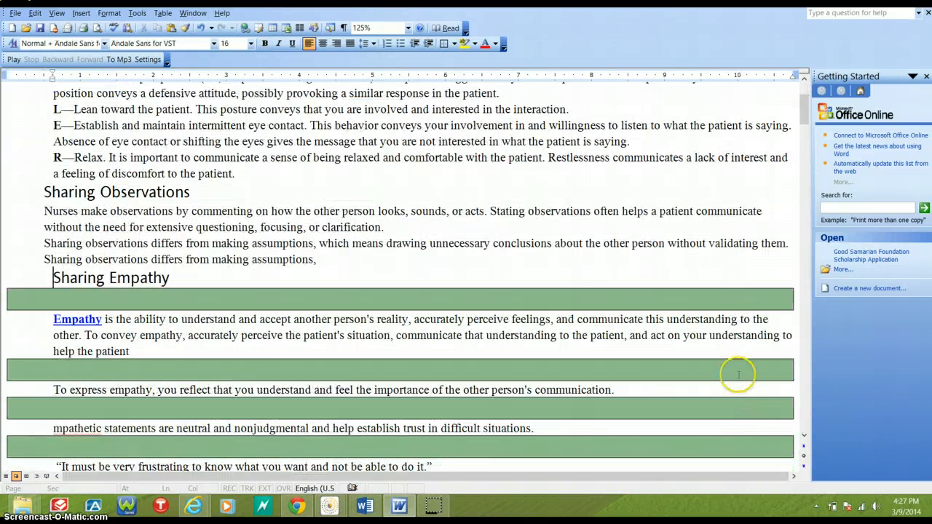
pyautogui.click(744, 298)
pyautogui.press('Delete')
pyautogui.click(754, 348)
pyautogui.press('Delete')
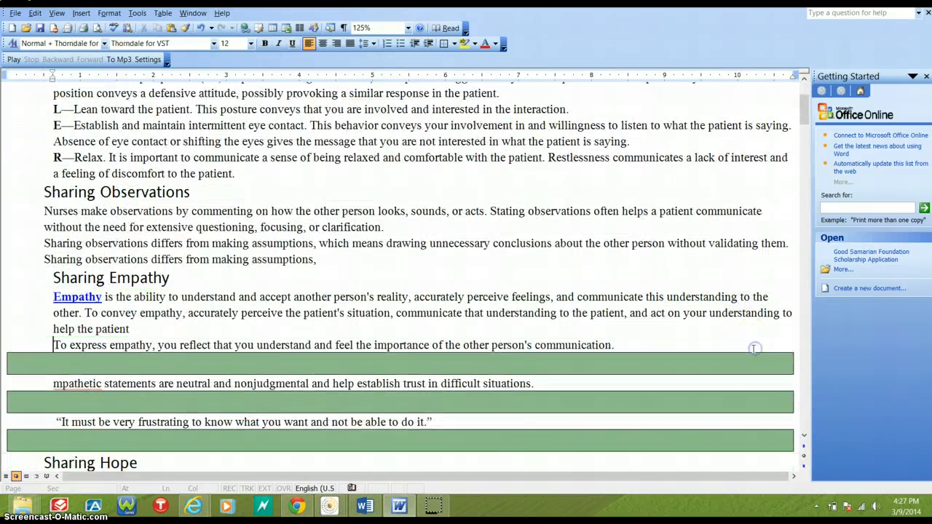
pyautogui.scroll(-2, 738, 327)
pyautogui.click(748, 294)
pyautogui.press('Delete')
pyautogui.click(749, 312)
pyautogui.press('Delete')
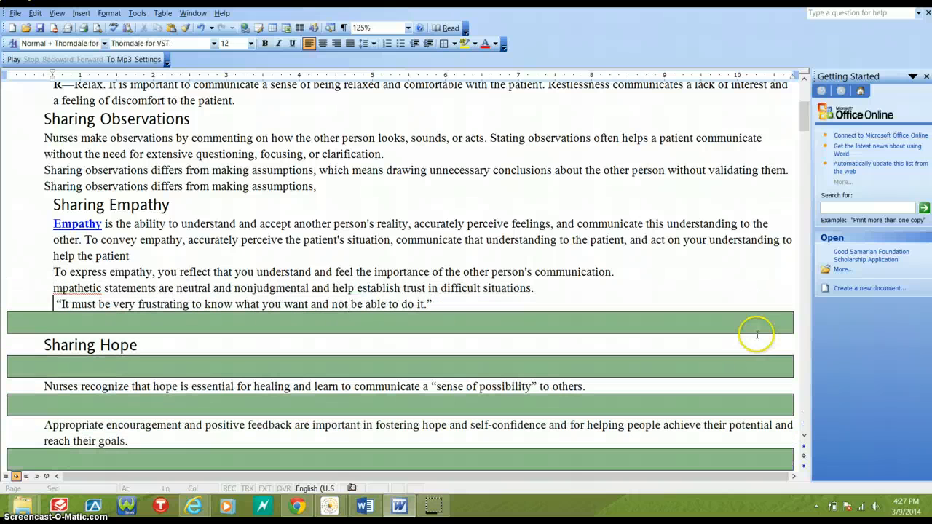
# - Delete the empty green header bars above and below the Sharing Hope heading and between its paragraphs
pyautogui.click(755, 317)
pyautogui.press('Delete')
pyautogui.click(757, 339)
pyautogui.press('Delete')
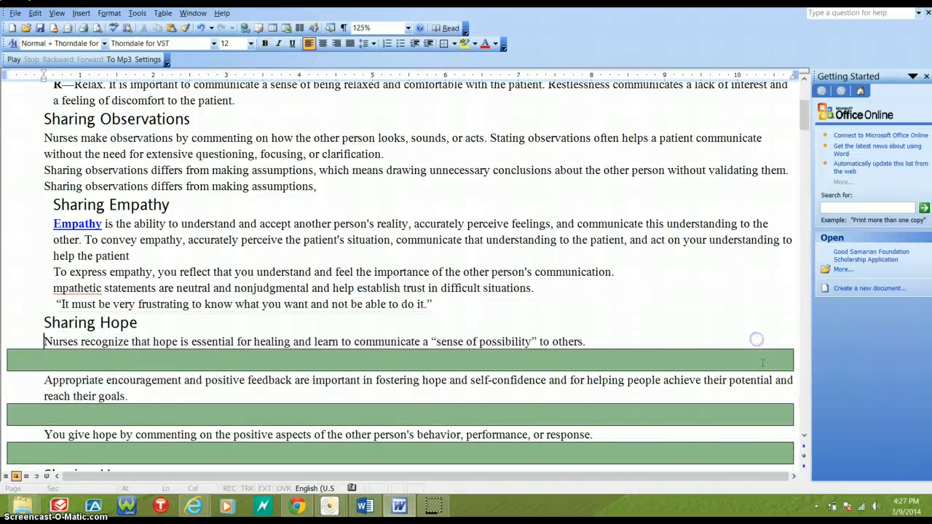
pyautogui.click(762, 357)
pyautogui.press('Delete')
pyautogui.click(760, 392)
pyautogui.press('Delete')
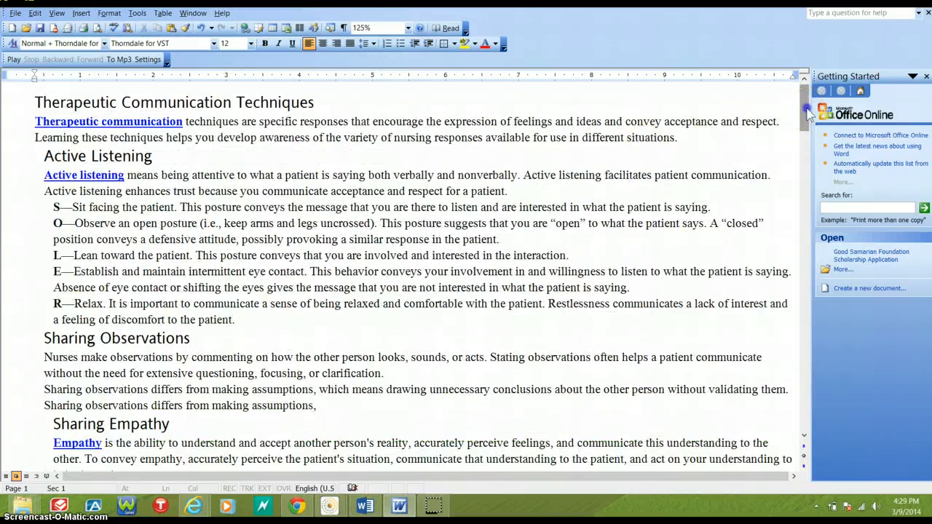
# - Format the introductory paragraph under the Therapeutic Communication Techniques heading as a bullet point
pyautogui.moveTo(806, 109); pyautogui.dragTo(814, 308)
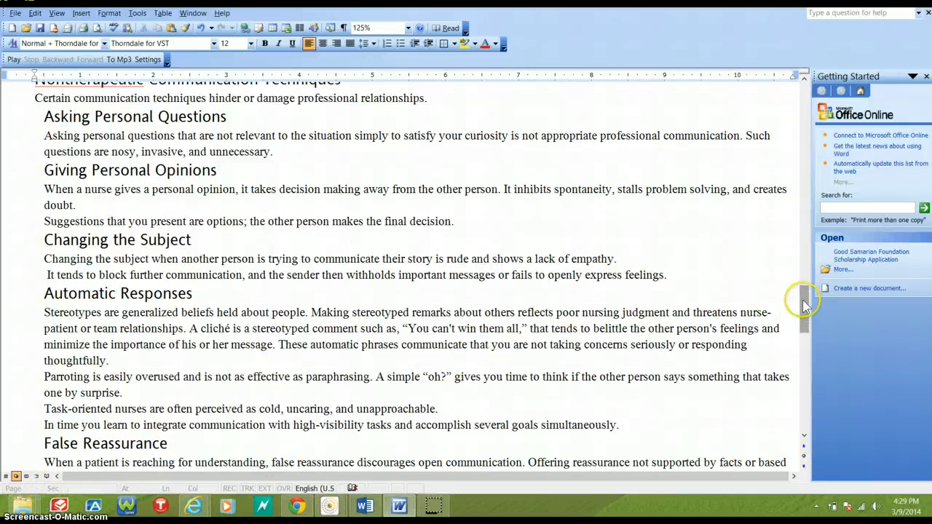
pyautogui.moveTo(802, 299); pyautogui.dragTo(809, 372)
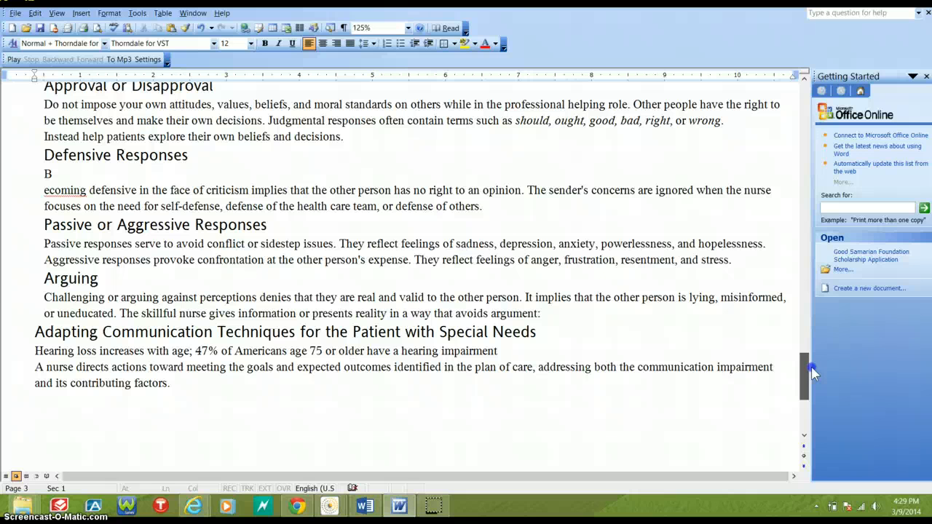
pyautogui.moveTo(812, 372); pyautogui.dragTo(803, 91)
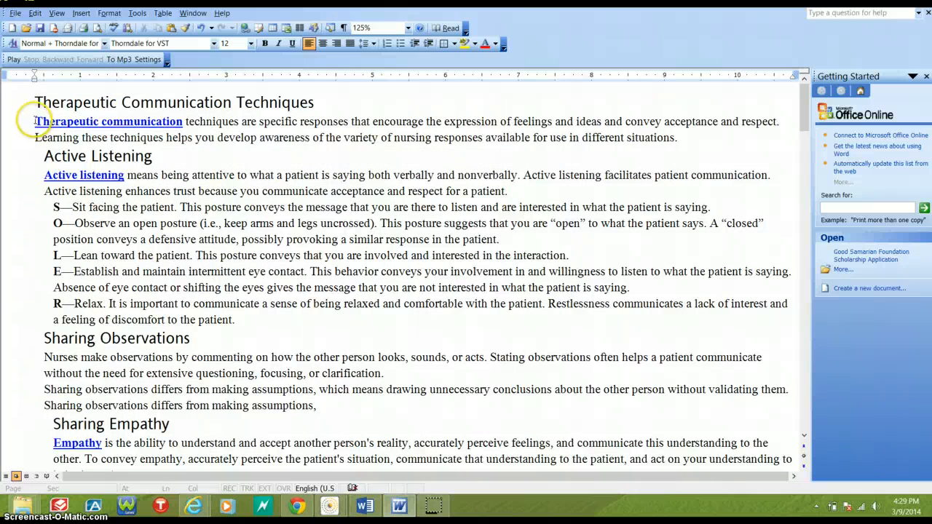
pyautogui.moveTo(53, 128); pyautogui.dragTo(690, 144)
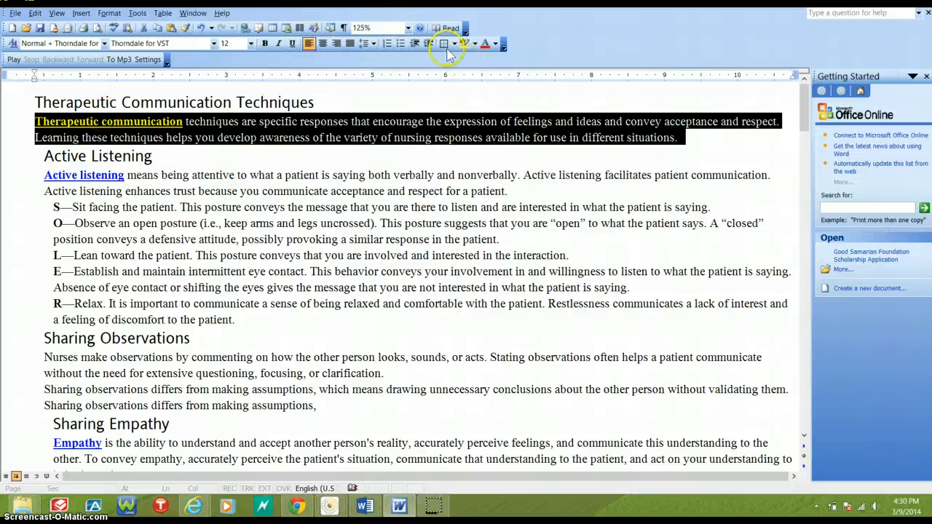
pyautogui.click(401, 45)
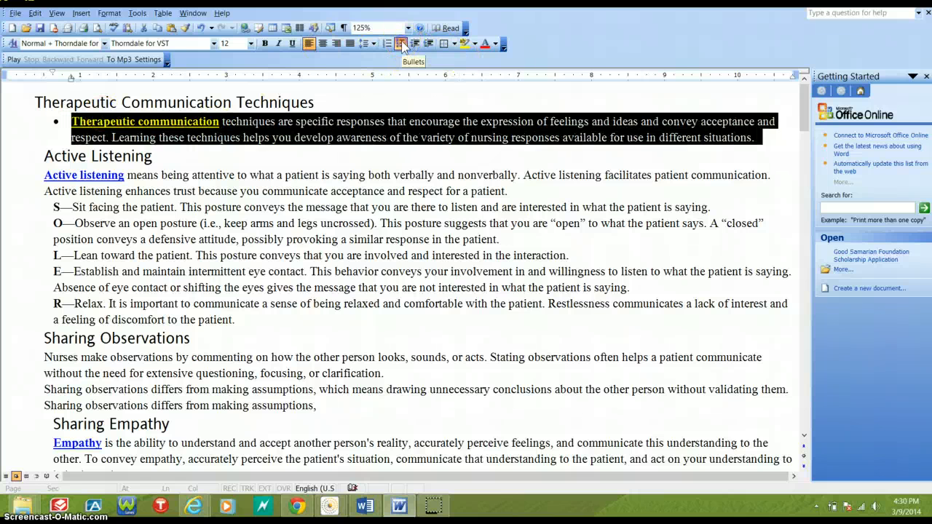
pyautogui.click(396, 154)
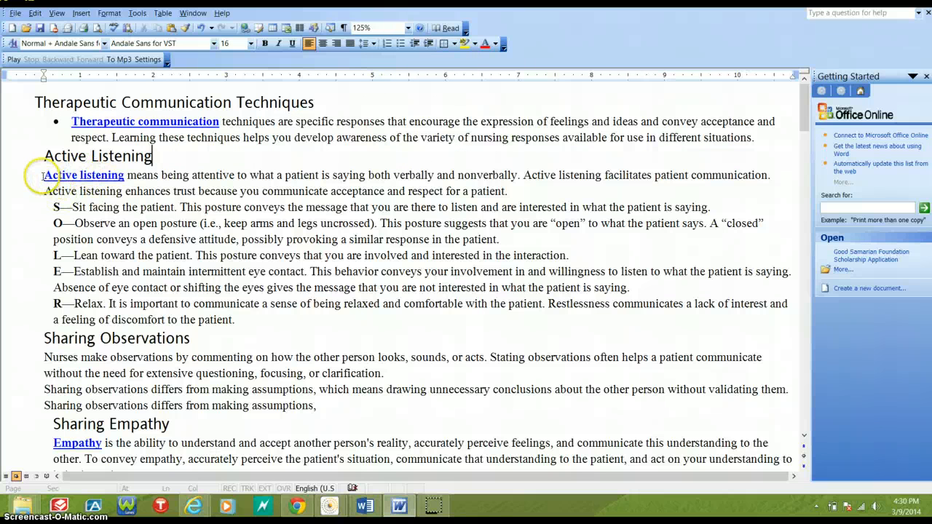
# - Try bulleting the Active Listening paragraphs together with the S-O-L-E-R lines, and undo the bullets
pyautogui.moveTo(42, 175); pyautogui.dragTo(239, 319)
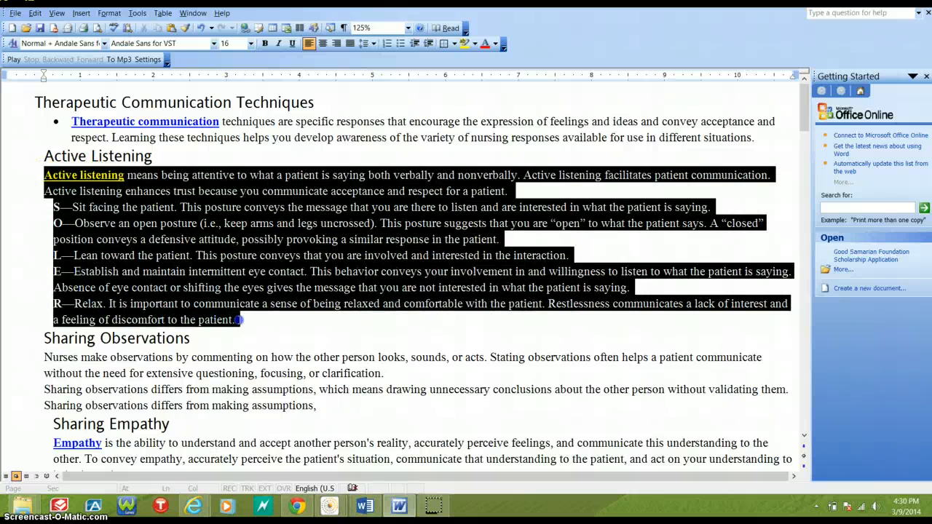
pyautogui.click(400, 44)
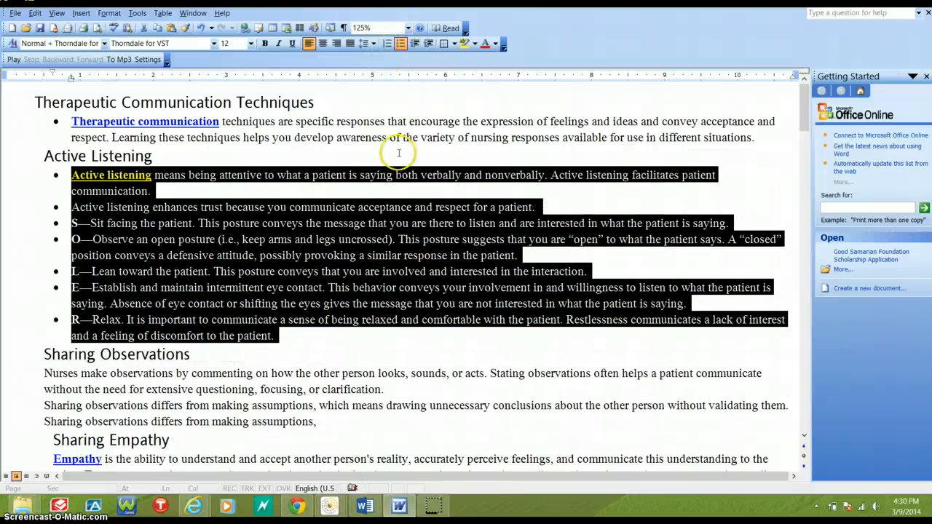
pyautogui.click(310, 189)
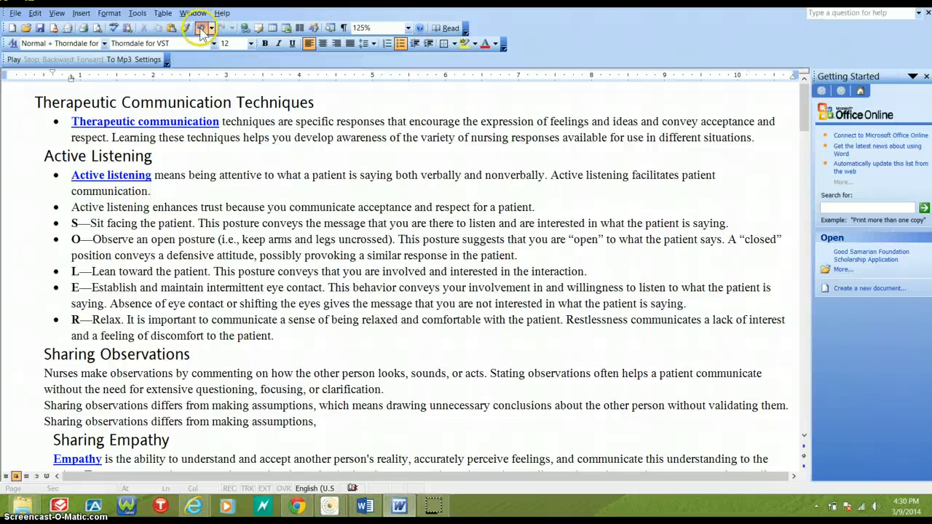
pyautogui.click(201, 29)
pyautogui.click(21, 250)
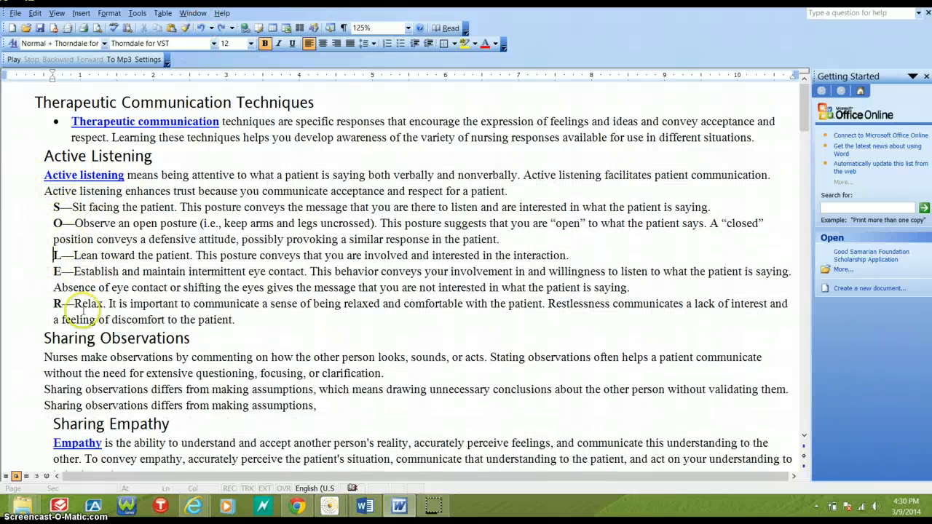
# - Format the paragraphs under Sharing Observations and those under Sharing Empathy as bulleted lists
pyautogui.scroll(-3, 62, 308)
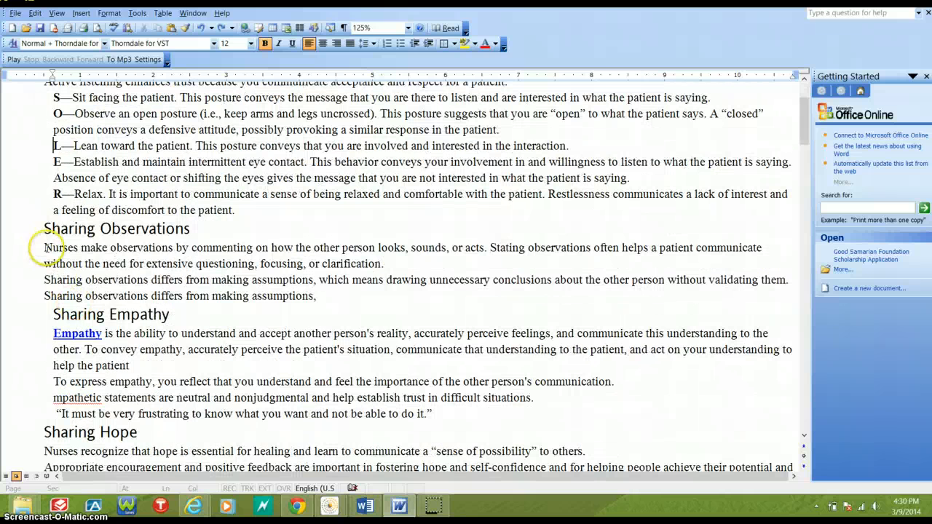
pyautogui.moveTo(45, 248); pyautogui.dragTo(370, 289)
pyautogui.click(387, 44)
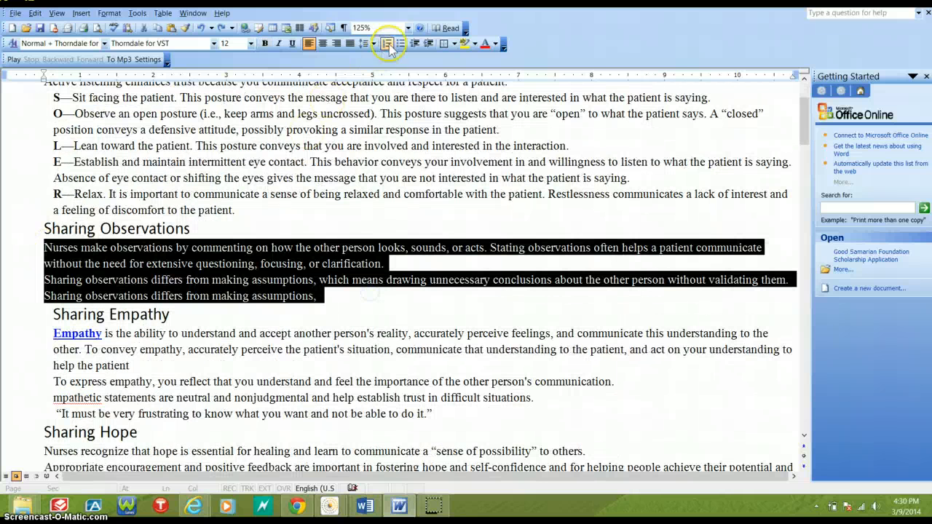
pyautogui.click(401, 44)
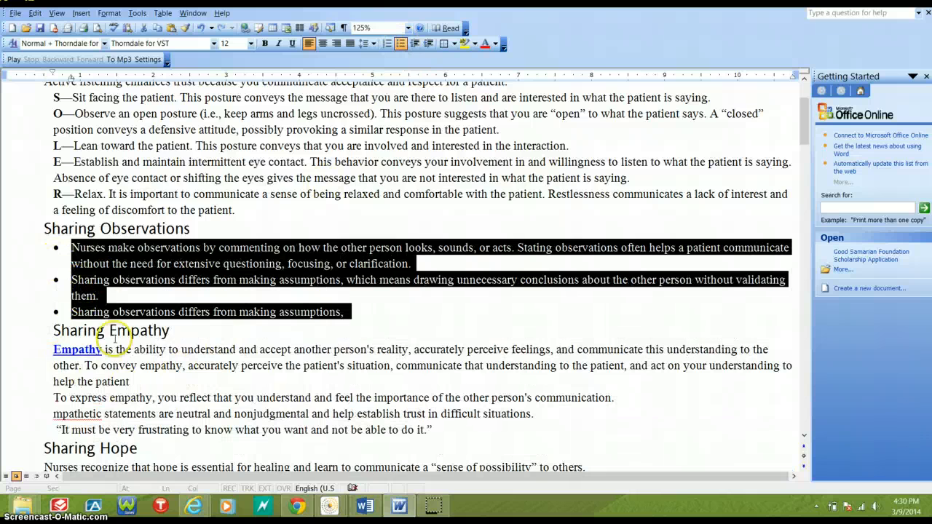
pyautogui.scroll(-2, 117, 324)
pyautogui.moveTo(53, 277); pyautogui.dragTo(137, 356)
pyautogui.click(401, 44)
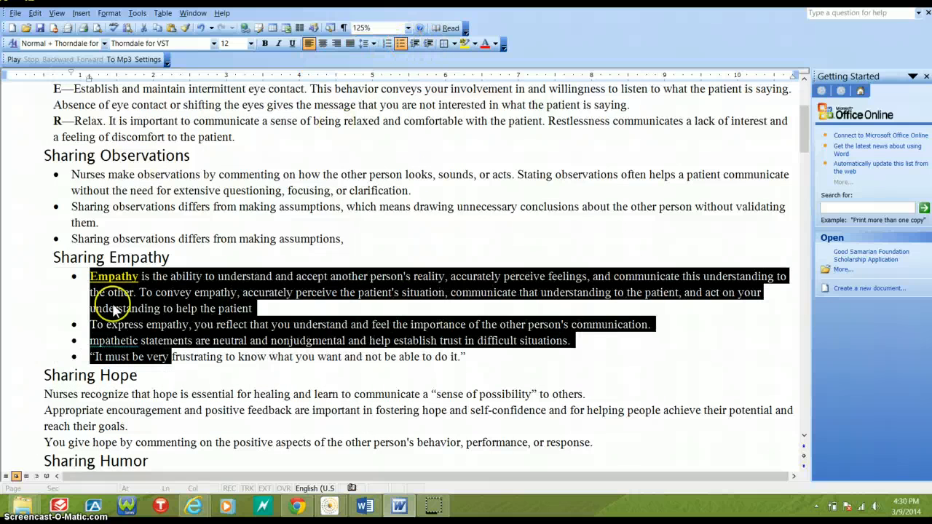
# - Format the paragraphs under Sharing Hope and those under Sharing Humor as bulleted lists
pyautogui.scroll(-2, 12, 347)
pyautogui.scroll(-1, 12, 346)
pyautogui.moveTo(42, 285); pyautogui.dragTo(120, 332)
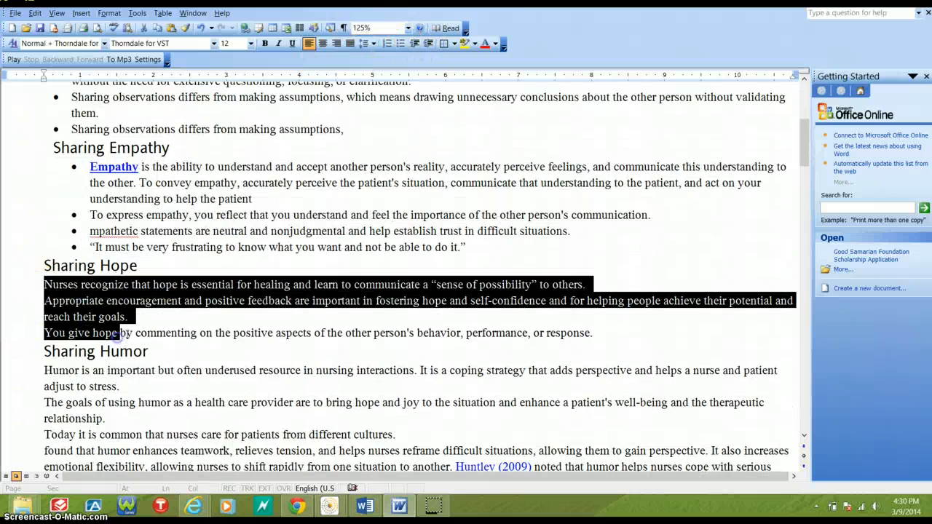
pyautogui.click(400, 43)
pyautogui.scroll(-4, 73, 240)
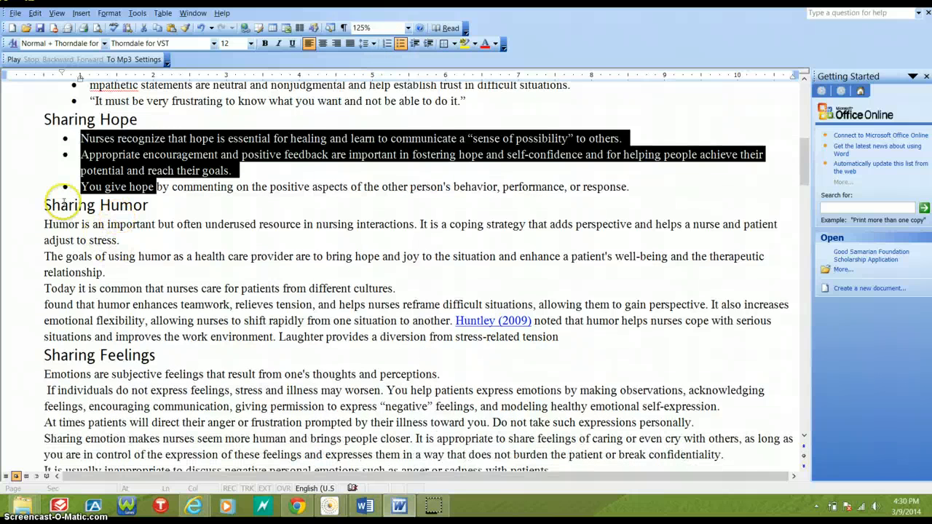
pyautogui.moveTo(45, 228); pyautogui.dragTo(107, 334)
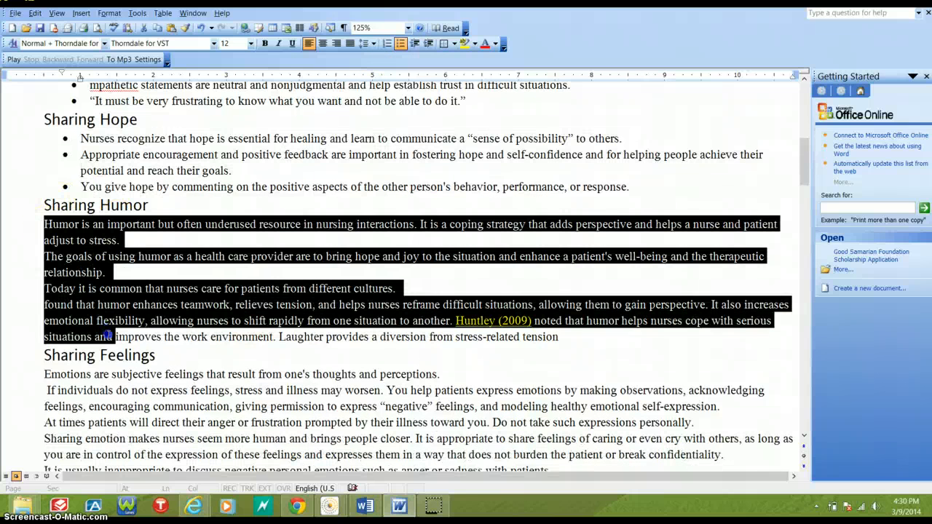
pyautogui.click(400, 44)
# - Format the paragraphs under Sharing Feelings and those under Using Touch as bulleted lists
pyautogui.scroll(-4, 73, 251)
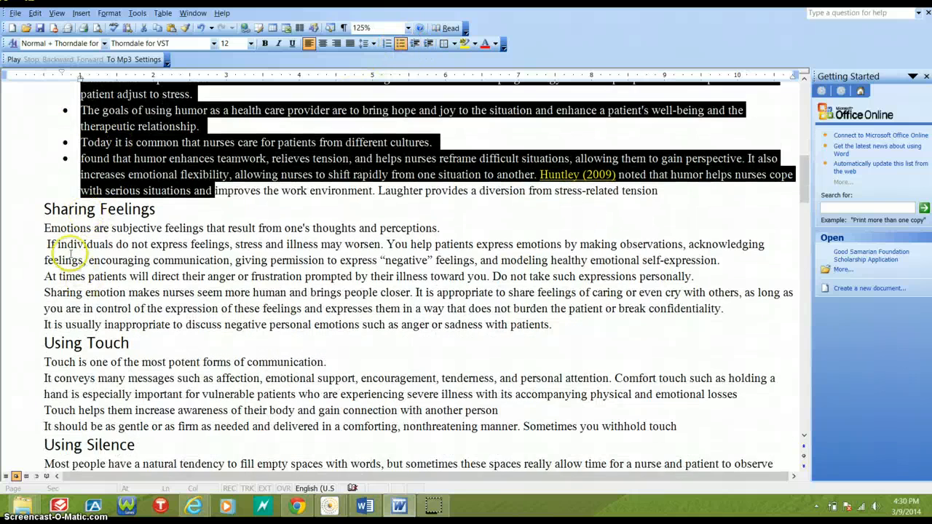
pyautogui.moveTo(45, 228); pyautogui.dragTo(172, 324)
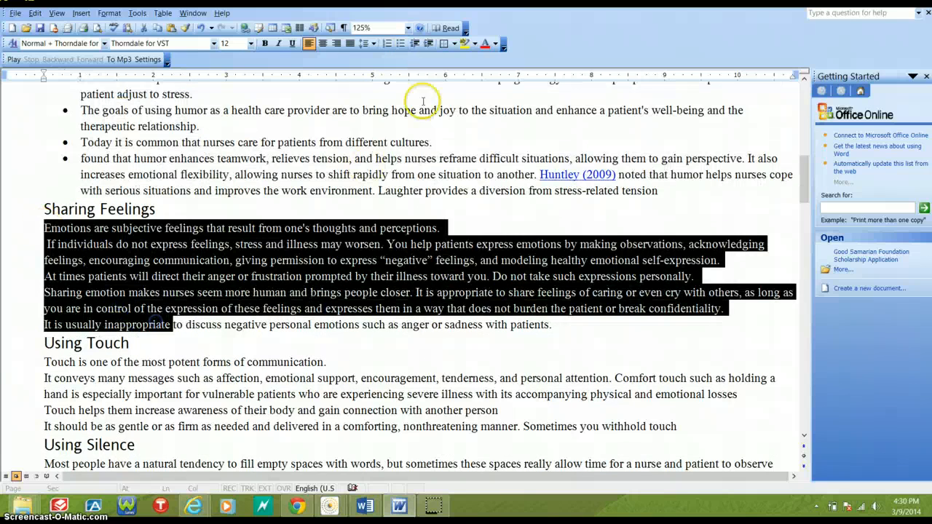
pyautogui.click(400, 43)
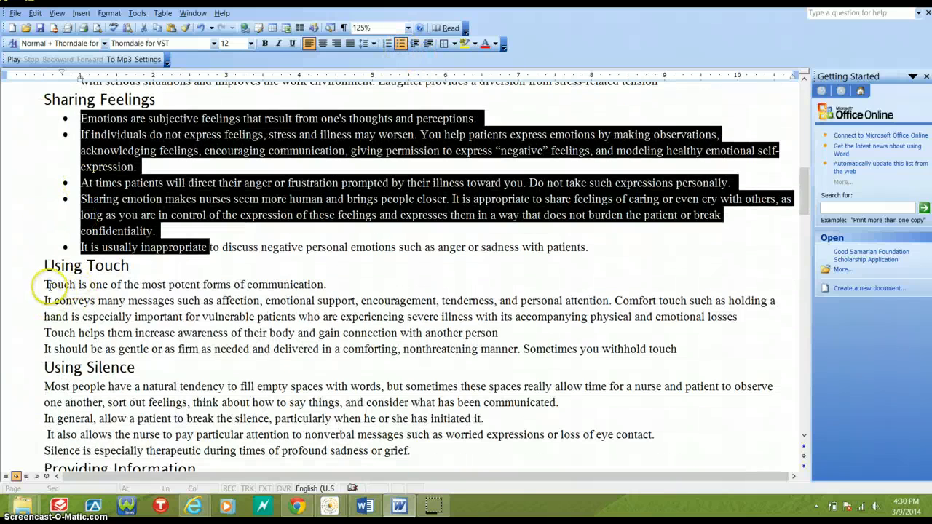
pyautogui.moveTo(42, 285); pyautogui.dragTo(221, 348)
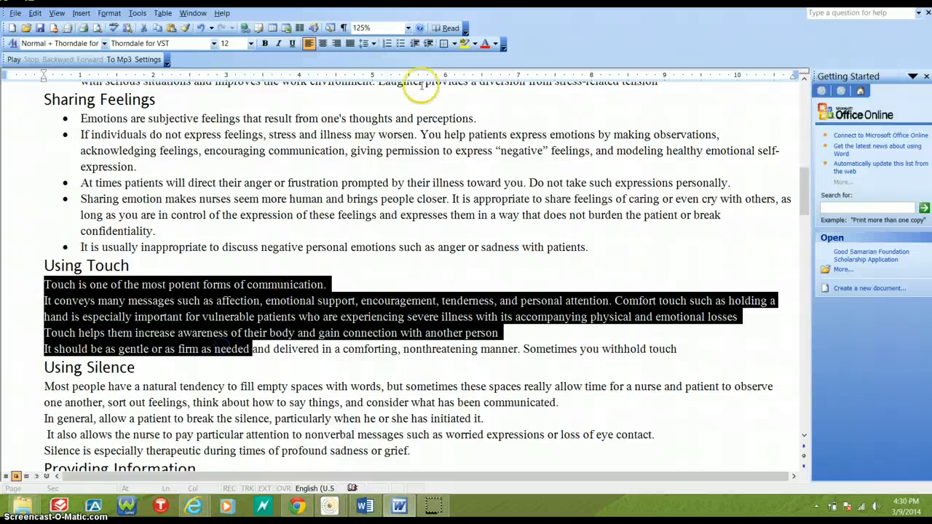
pyautogui.click(399, 43)
# - Format the paragraphs under Using Silence and those under Providing Information as bulleted lists
pyautogui.scroll(-3, 11, 309)
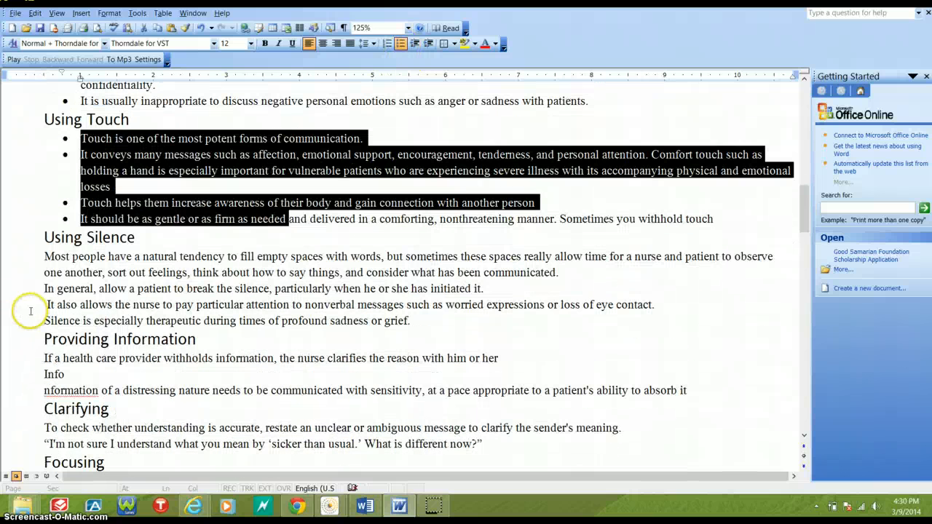
pyautogui.moveTo(45, 256); pyautogui.dragTo(187, 321)
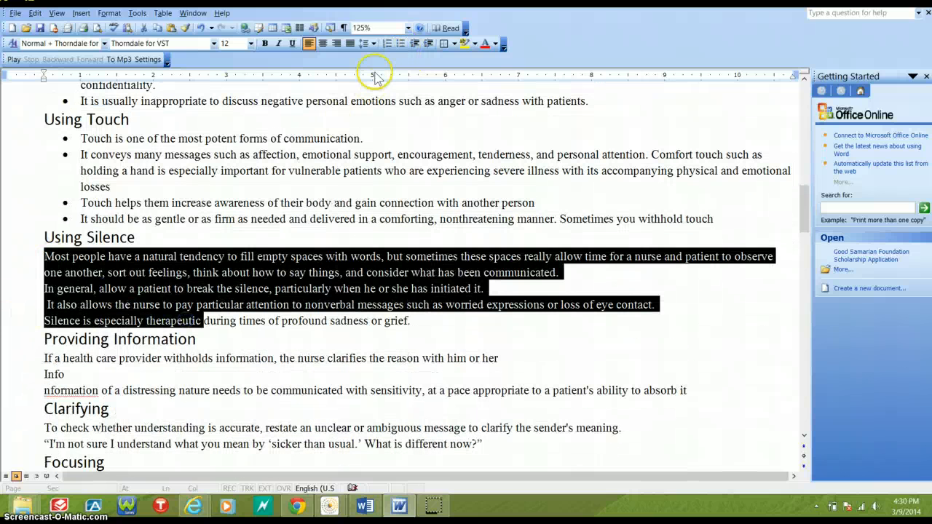
pyautogui.click(400, 43)
pyautogui.scroll(-3, 190, 200)
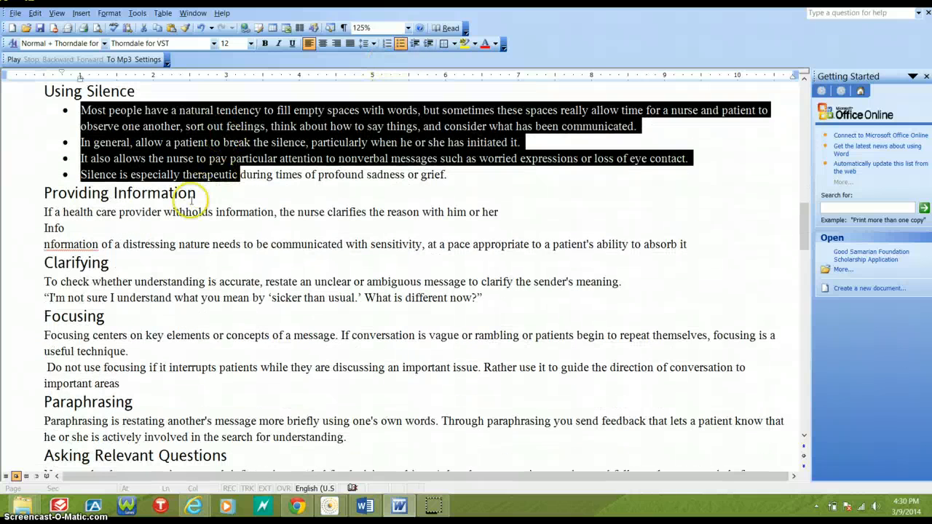
pyautogui.moveTo(41, 211)
pyautogui.mouseDown()
pyautogui.moveTo(91, 245)
pyautogui.moveTo(137, 245)
pyautogui.mouseUp()
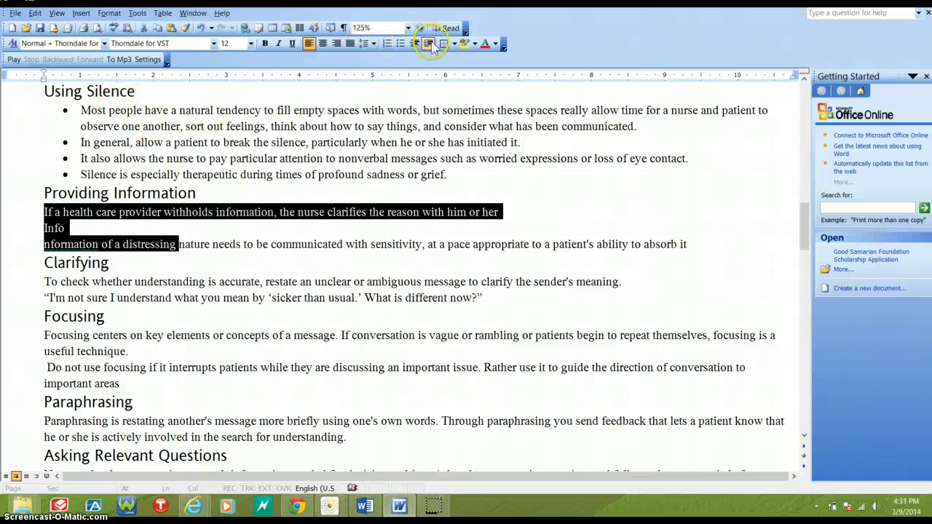
pyautogui.click(403, 45)
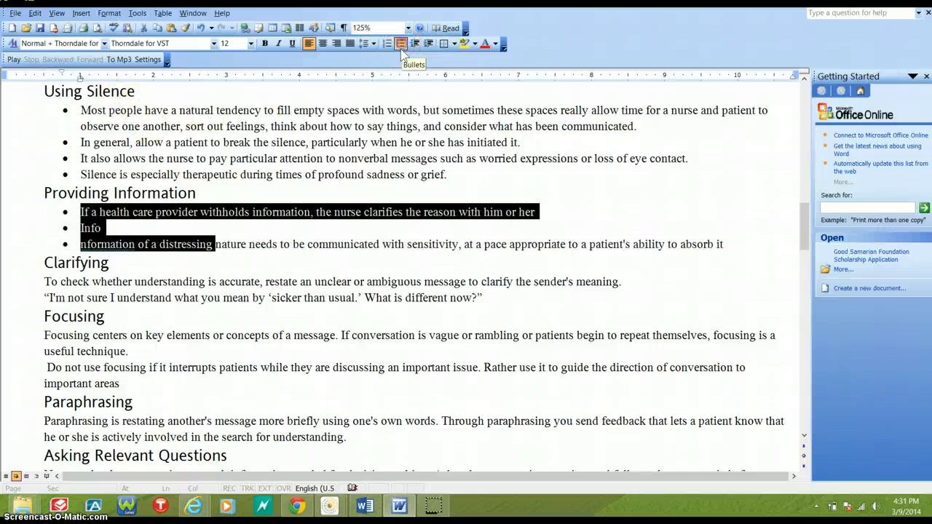
# - Format the paragraphs under Clarifying and those under Focusing as bulleted lists
pyautogui.scroll(-2, 73, 193)
pyautogui.moveTo(44, 171); pyautogui.dragTo(172, 188)
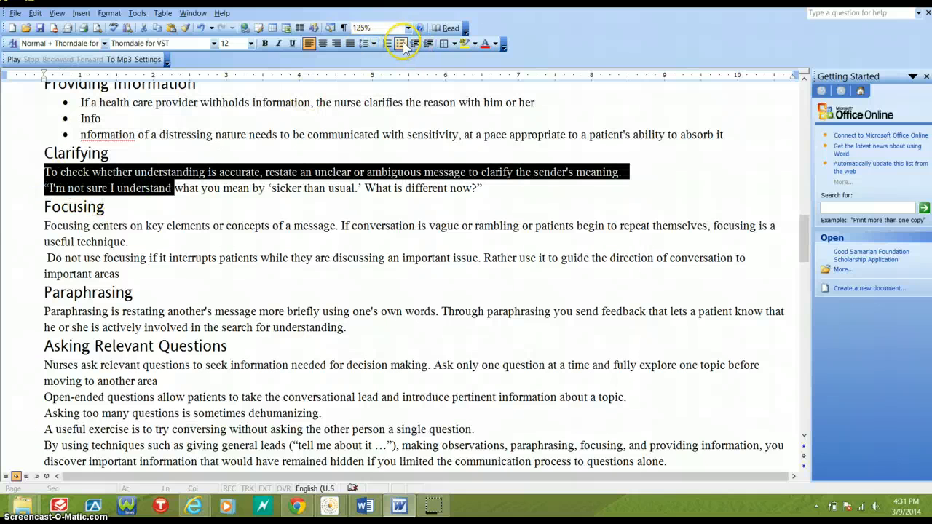
pyautogui.click(402, 44)
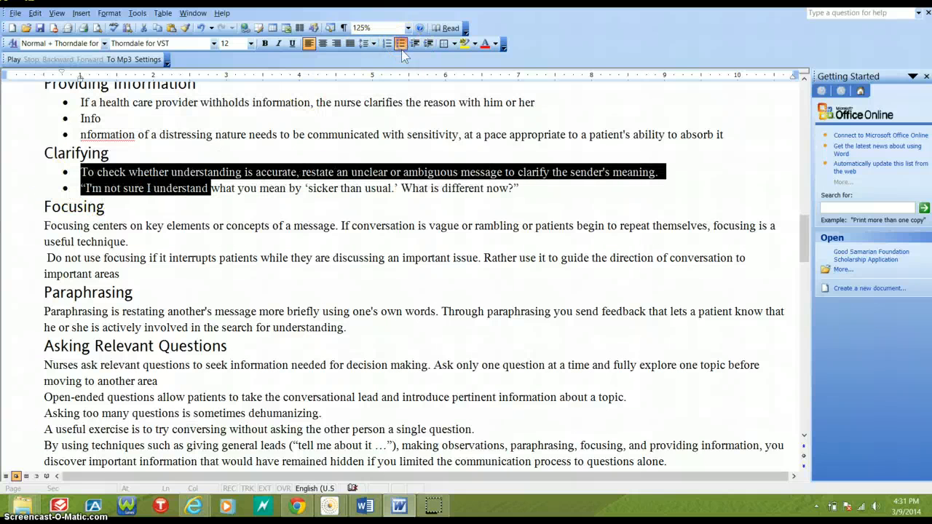
pyautogui.click(273, 188)
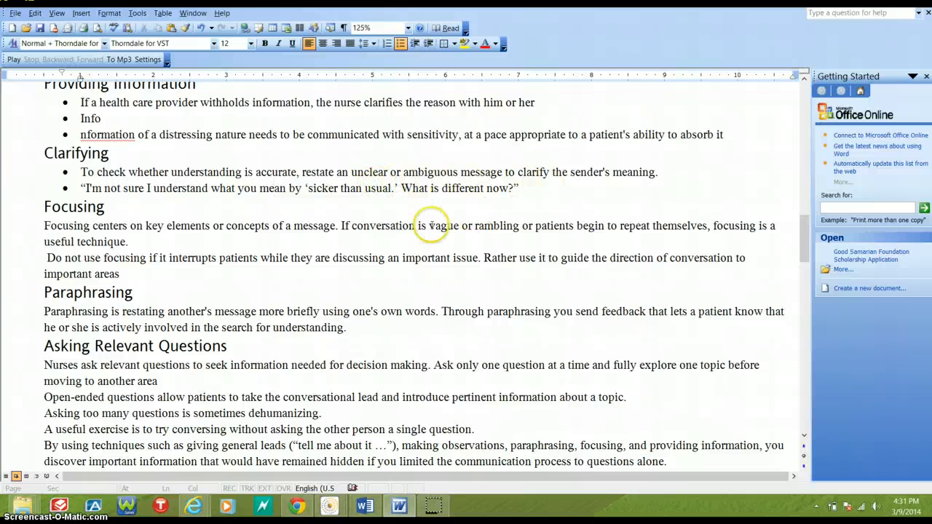
pyautogui.moveTo(45, 223); pyautogui.dragTo(150, 273)
pyautogui.click(400, 44)
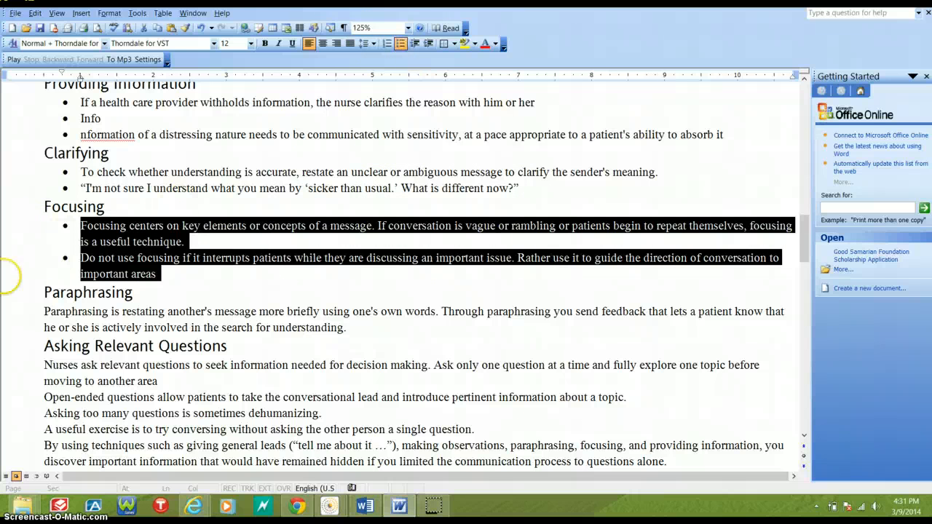
# - Format the paragraph under Paraphrasing and the paragraphs under Asking Relevant Questions as bulleted lists
pyautogui.moveTo(38, 308); pyautogui.dragTo(94, 330)
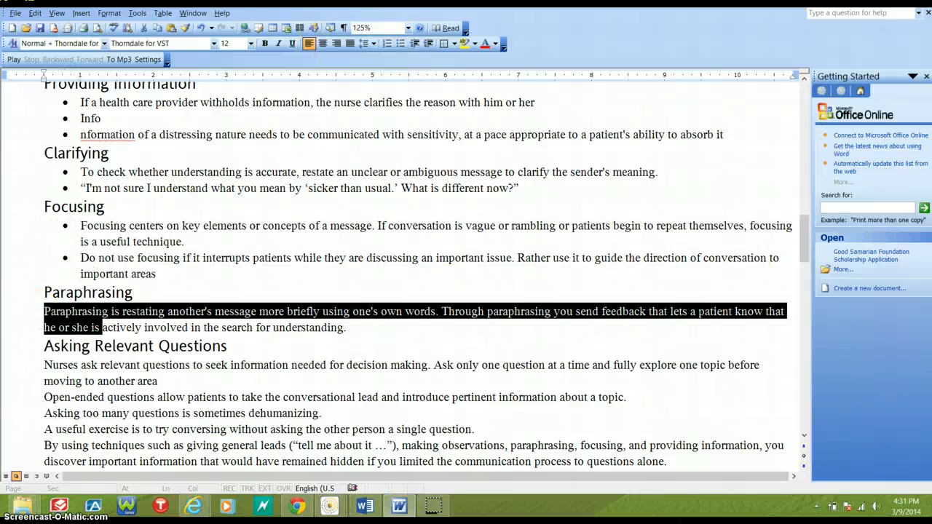
pyautogui.click(400, 43)
pyautogui.click(101, 252)
pyautogui.scroll(-4, 100, 252)
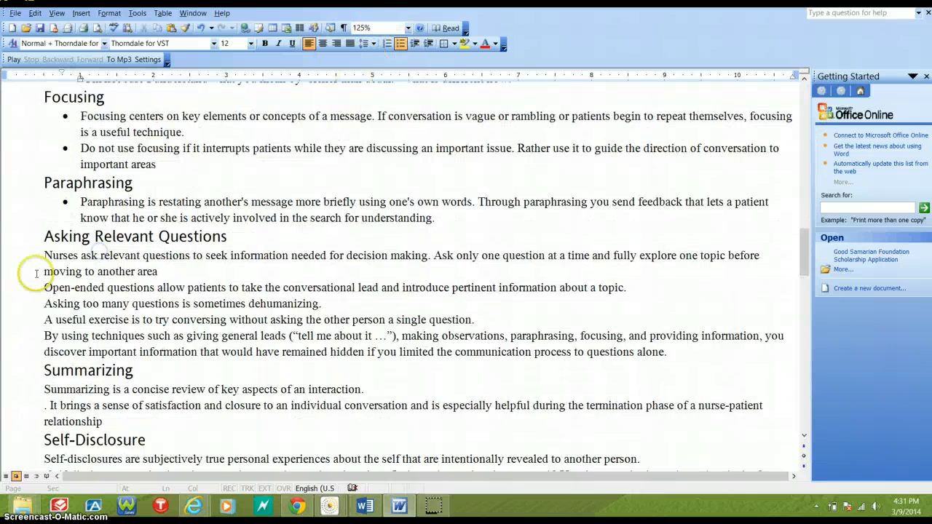
pyautogui.moveTo(44, 218); pyautogui.dragTo(114, 309)
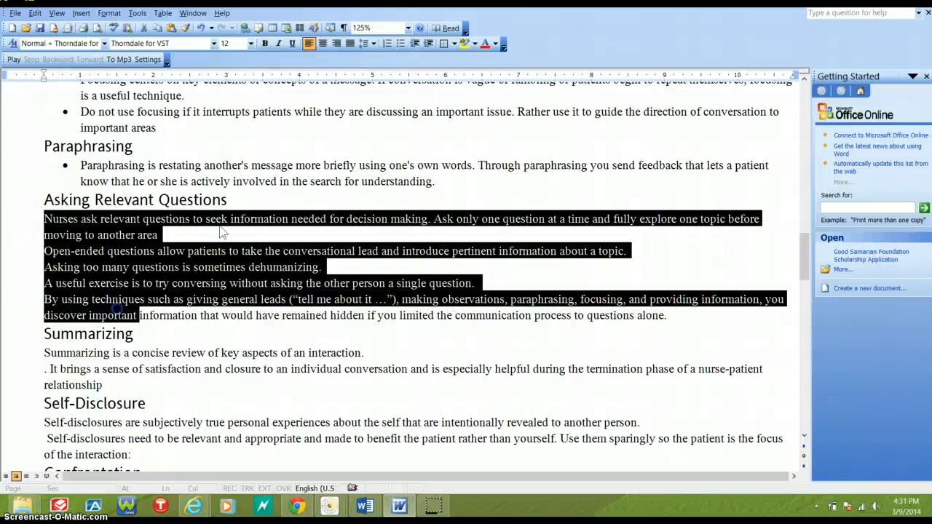
pyautogui.click(401, 43)
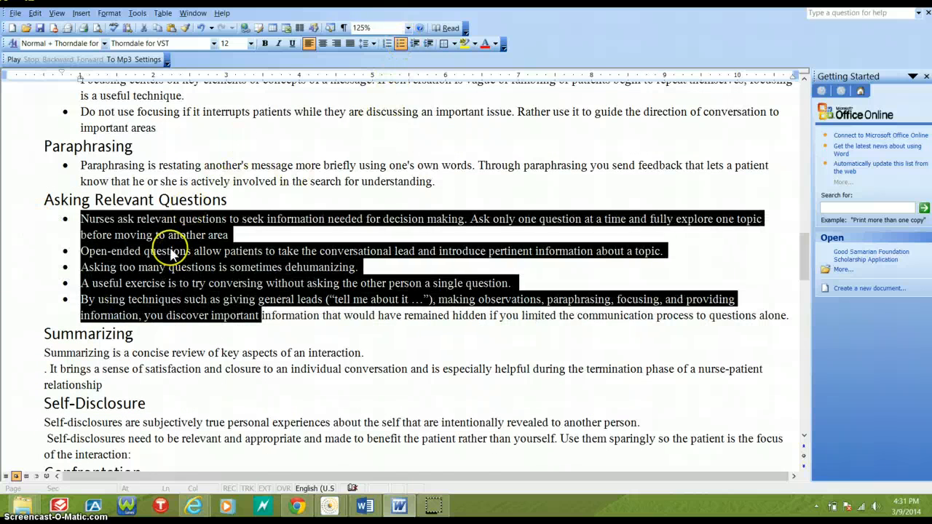
# - Format the paragraphs under Summarizing as a bulleted list
pyautogui.scroll(-6, 171, 255)
pyautogui.scroll(-13, 169, 242)
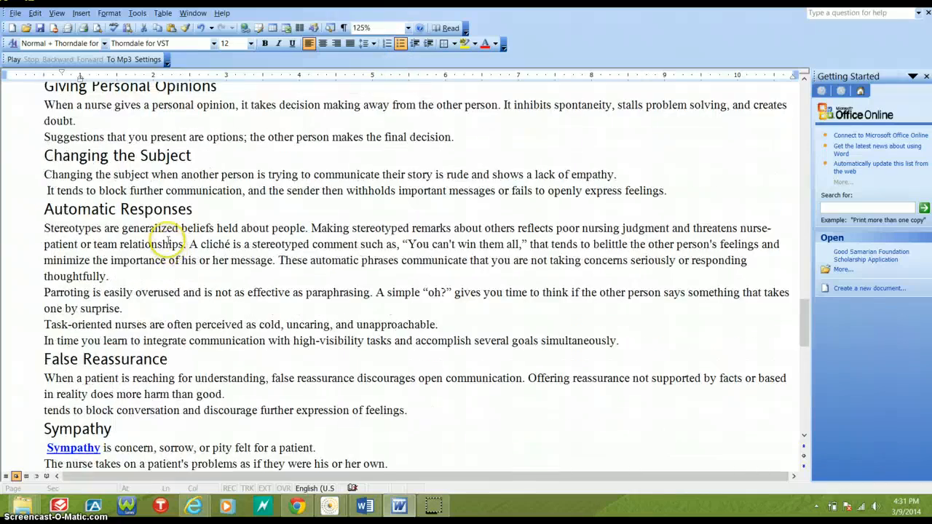
pyautogui.scroll(18, 166, 236)
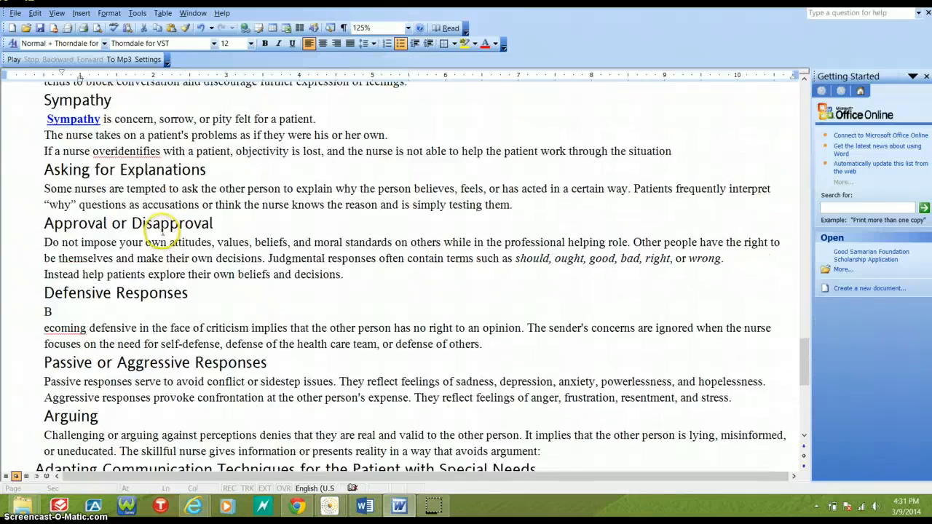
pyautogui.scroll(2, 153, 178)
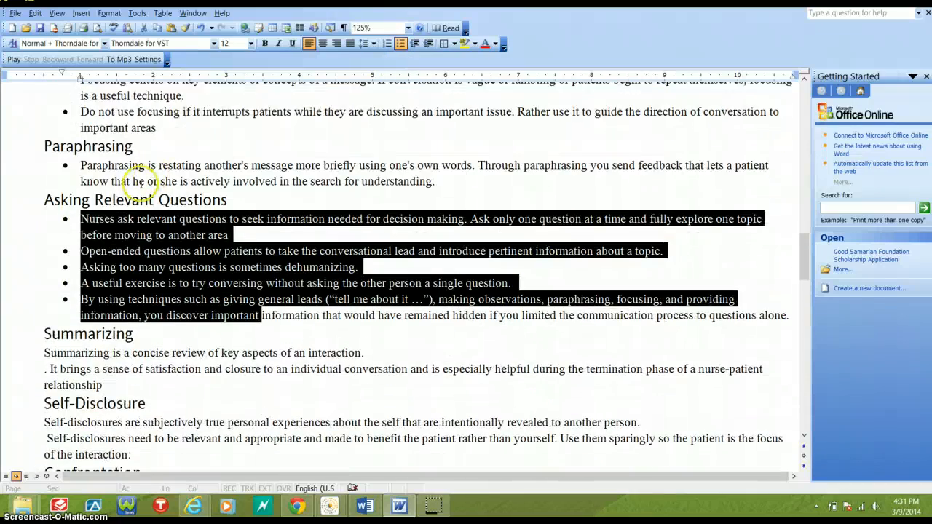
pyautogui.scroll(-1, 138, 189)
pyautogui.moveTo(46, 243); pyautogui.dragTo(133, 276)
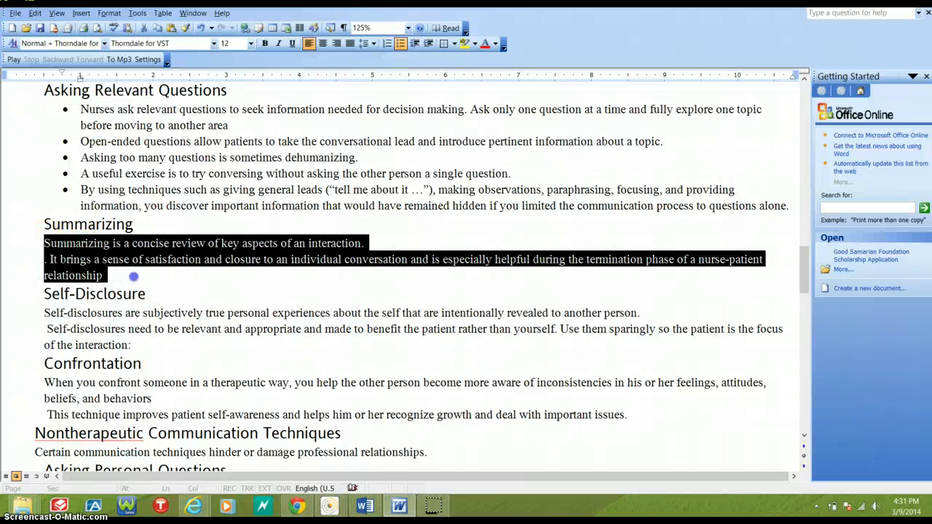
pyautogui.click(401, 44)
pyautogui.click(50, 215)
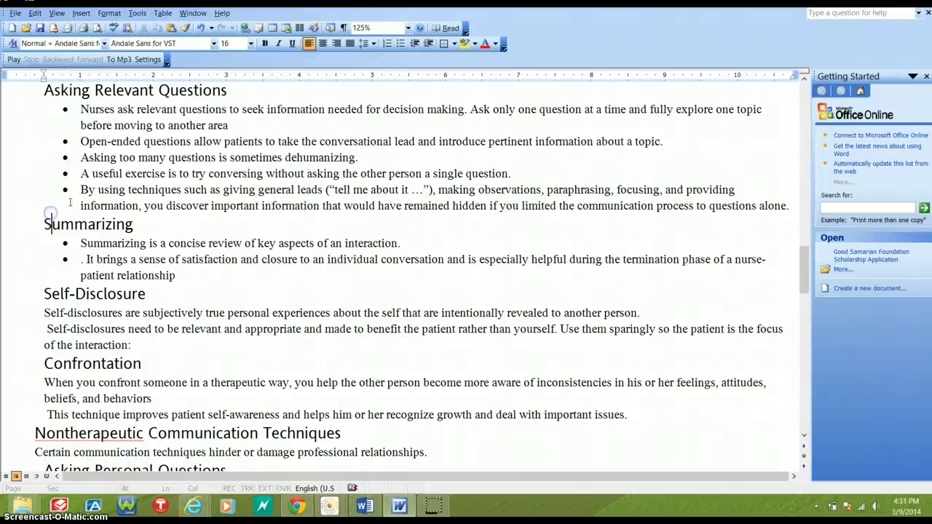
# - Review the bulleted sections back to the document's start, examining the Active Listening heading and its paragraphs and the S-O-L-E-R lines
pyautogui.scroll(20, 73, 196)
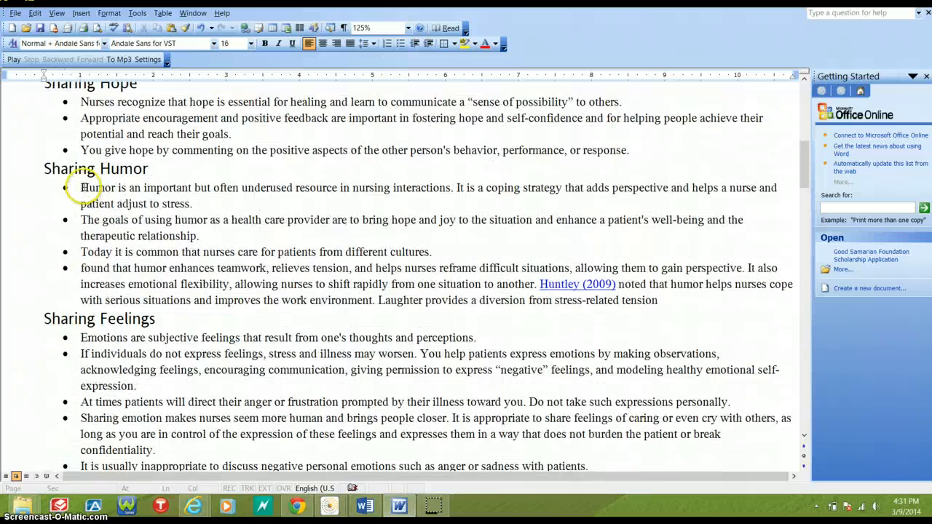
pyautogui.scroll(12, 81, 187)
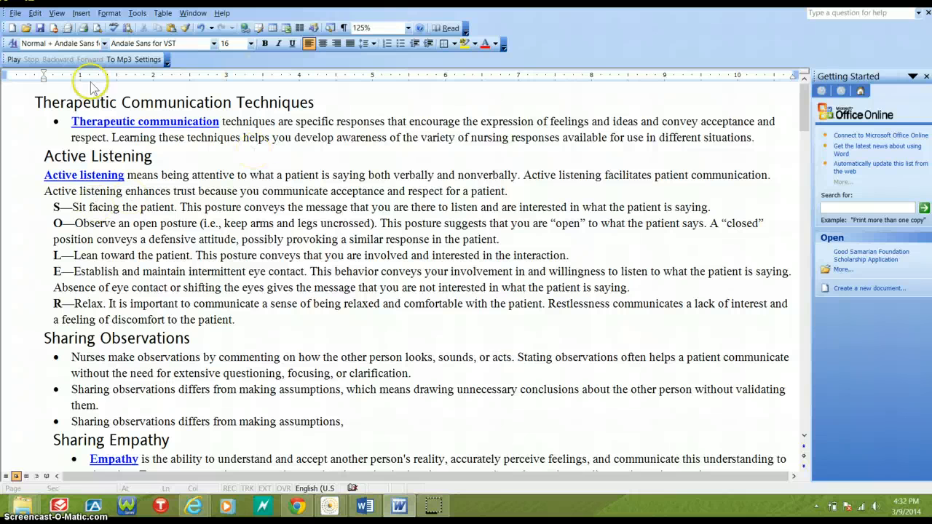
pyautogui.moveTo(152, 156); pyautogui.dragTo(44, 155)
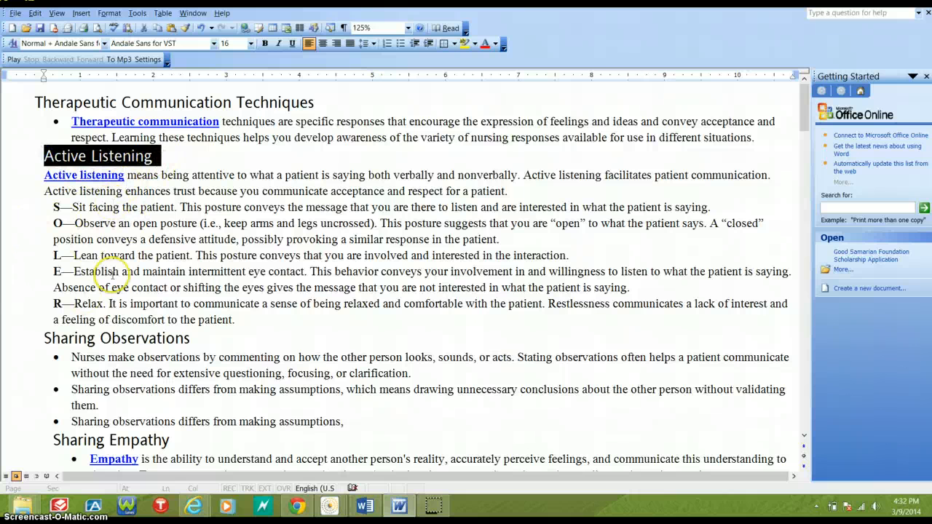
pyautogui.moveTo(235, 319); pyautogui.dragTo(44, 176)
pyautogui.click(161, 158)
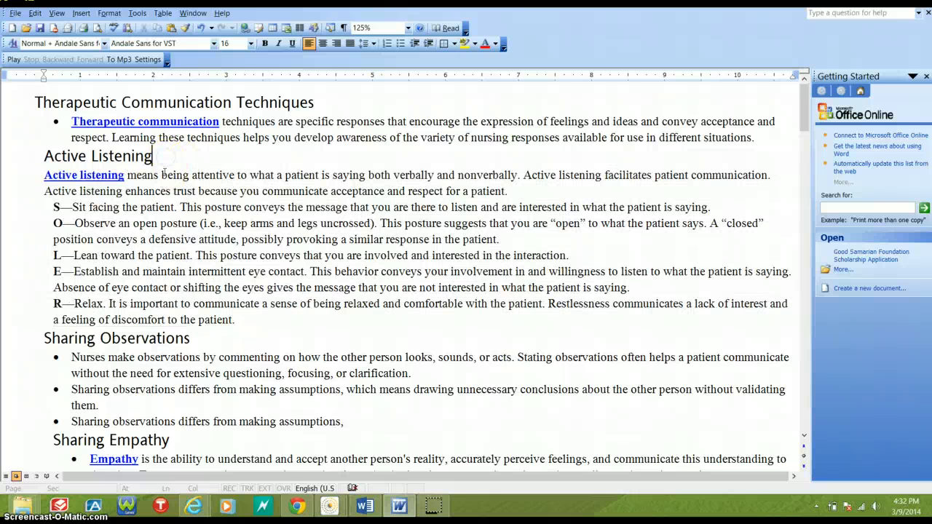
pyautogui.moveTo(44, 175); pyautogui.dragTo(508, 193)
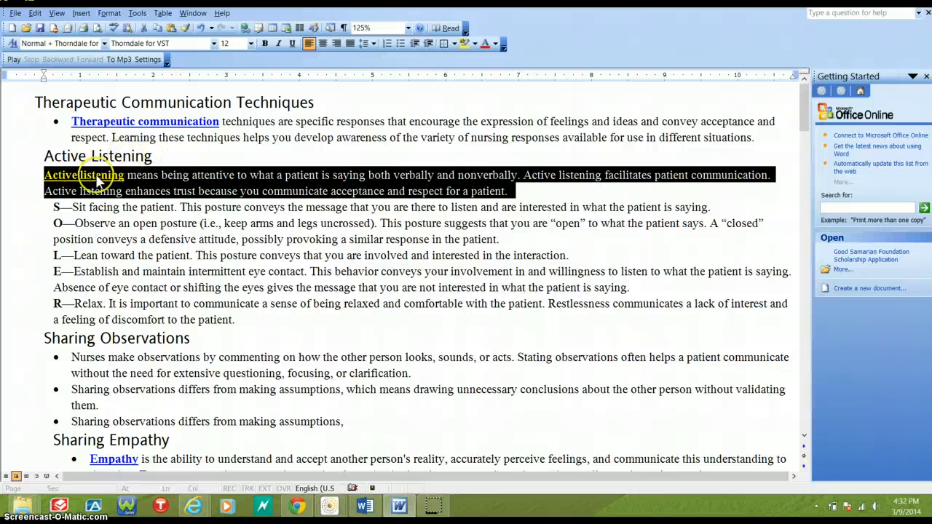
pyautogui.click(597, 158)
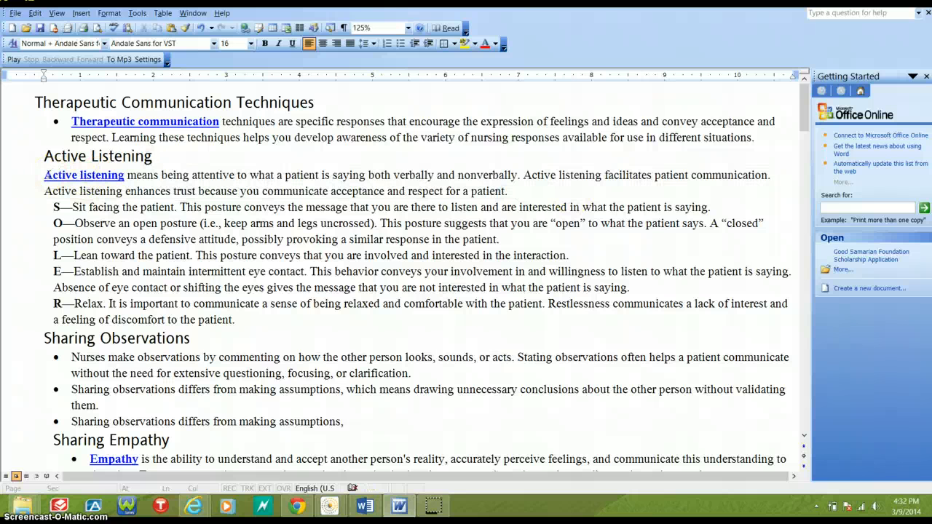
pyautogui.moveTo(43, 175); pyautogui.dragTo(507, 190)
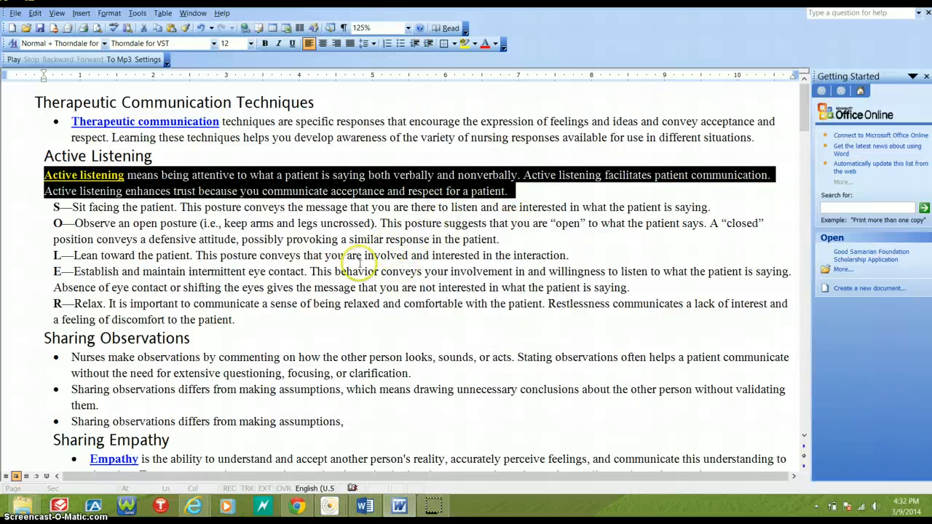
pyautogui.scroll(-2, 242, 286)
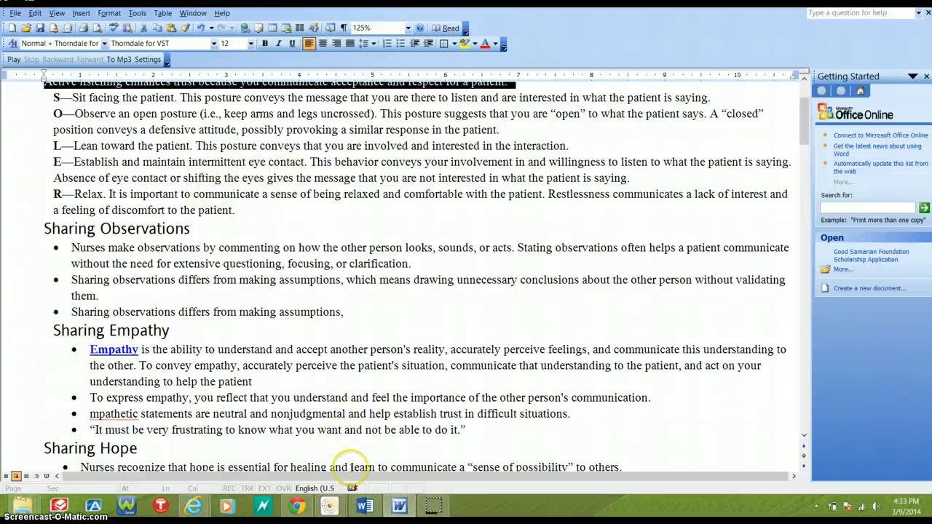
# - Switch to the Fundamentals of Nursing book in Pageburst and compare its highlighted Therapeutic Communication Techniques and Active Listening passages with the notes
pyautogui.click(366, 504)
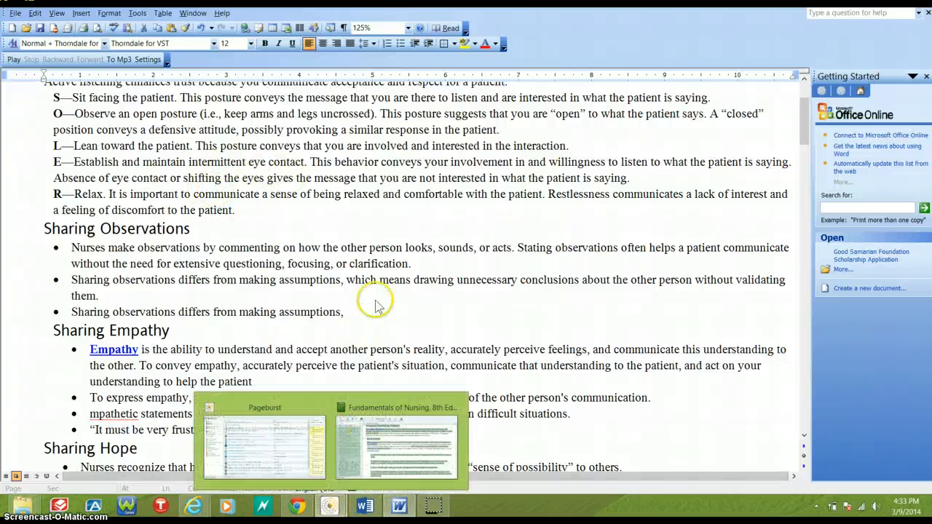
pyautogui.click(400, 433)
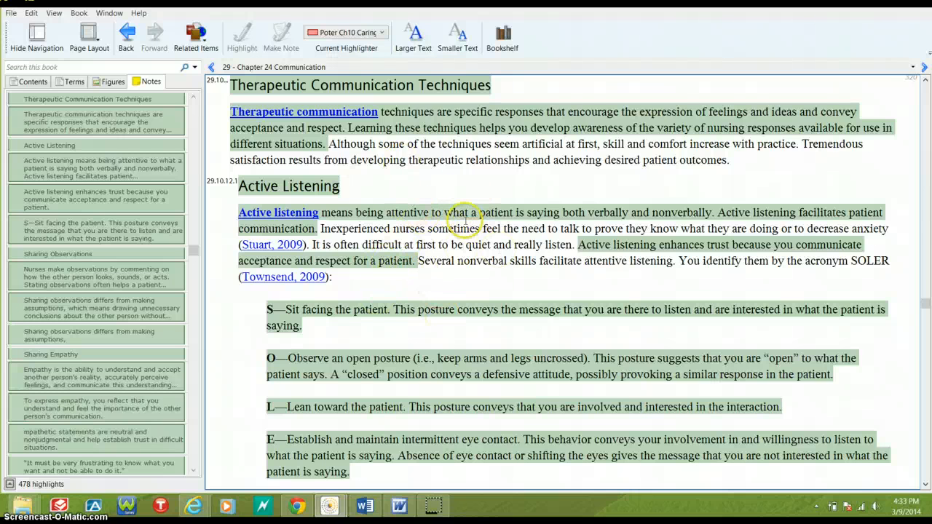
pyautogui.scroll(-5, 406, 195)
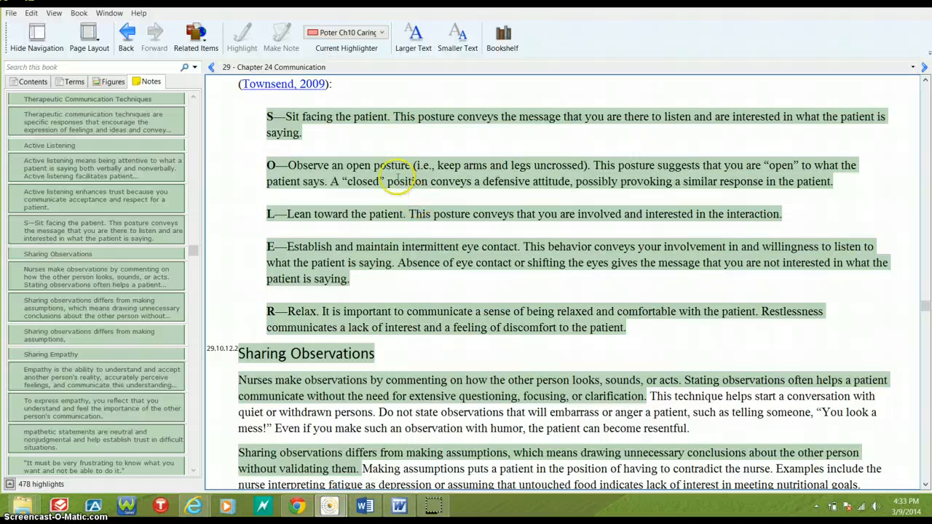
pyautogui.scroll(2, 396, 200)
pyautogui.scroll(5, 419, 182)
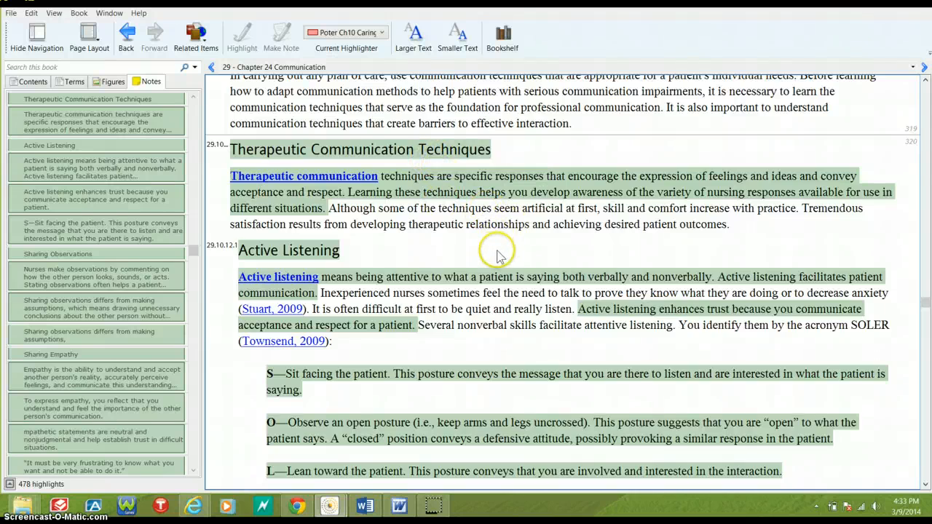
pyautogui.scroll(-2, 501, 258)
pyautogui.scroll(-6, 502, 258)
pyautogui.scroll(8, 509, 259)
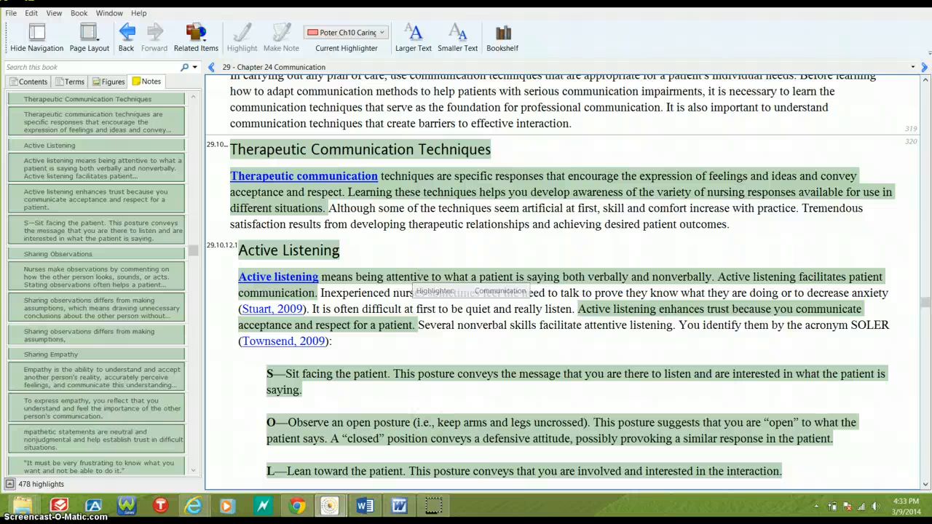
# - Switch to the Pageburst library window and view the details of Fundamentals of Nursing and Concepts for Nursing Practice
pyautogui.moveTo(334, 502)
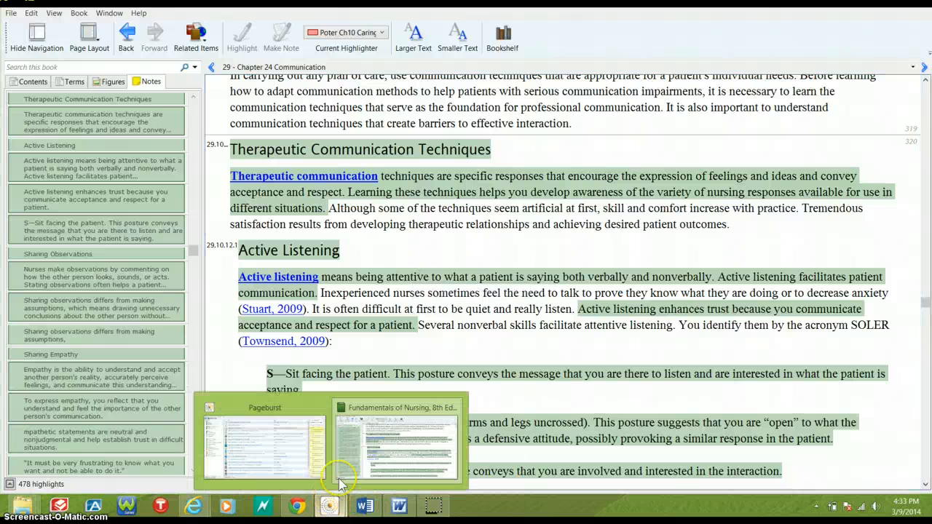
pyautogui.click(286, 442)
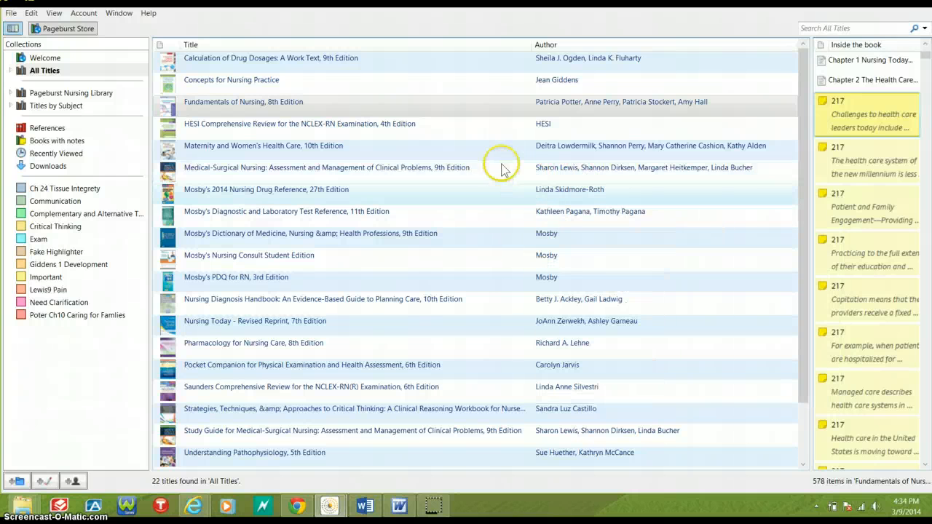
pyautogui.moveTo(499, 174)
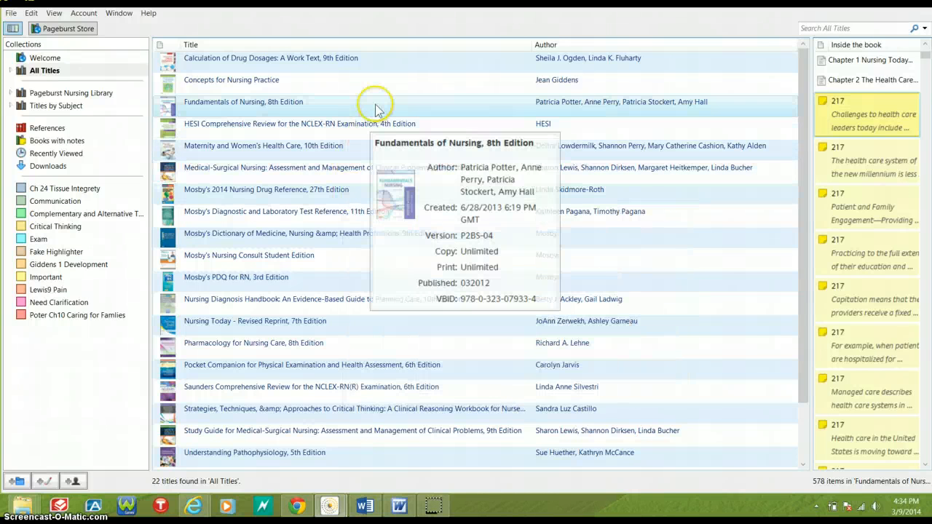
pyautogui.moveTo(518, 87)
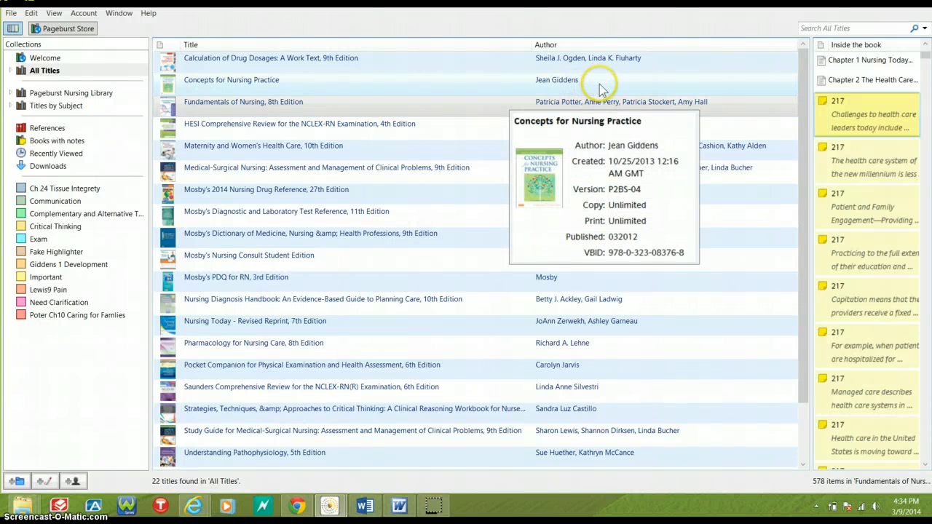
# - View the titles marked with the Poter Ch10 Caring for Famlies highlighter and return to the All Titles collection
pyautogui.moveTo(471, 119)
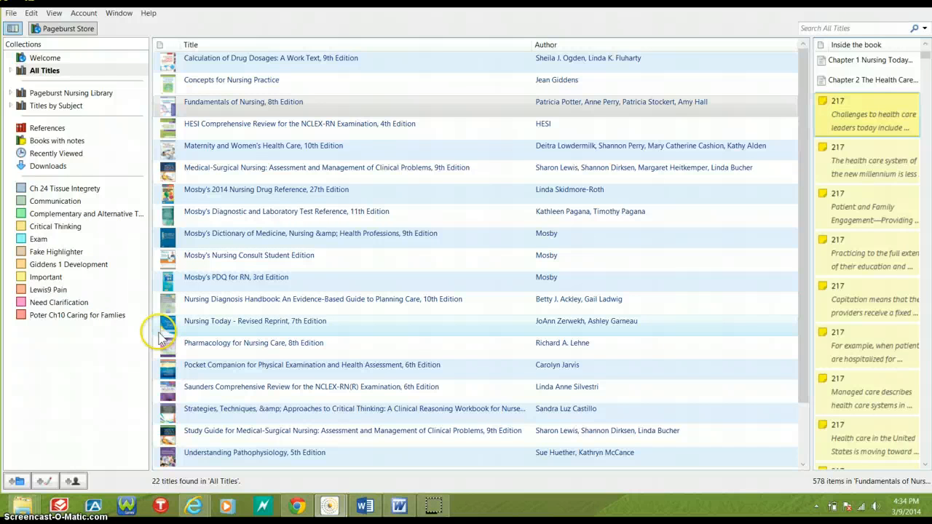
pyautogui.click(85, 319)
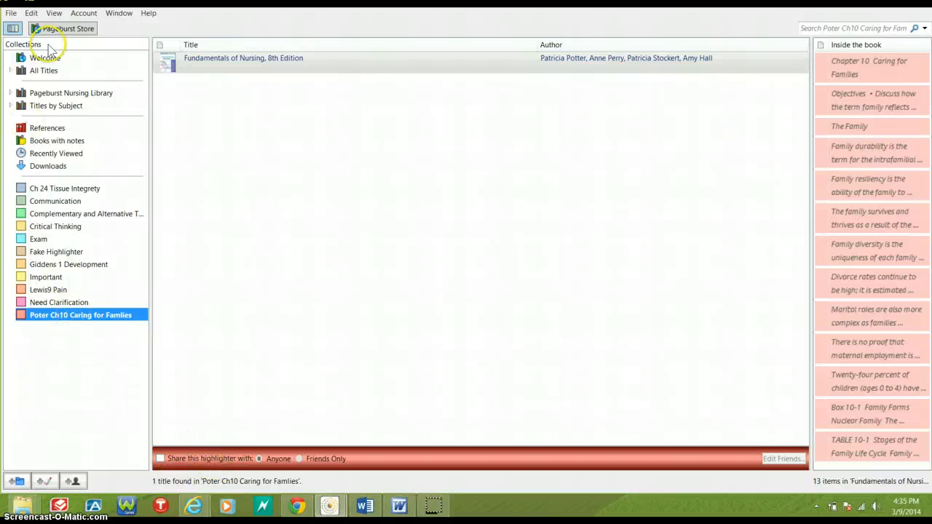
pyautogui.click(46, 71)
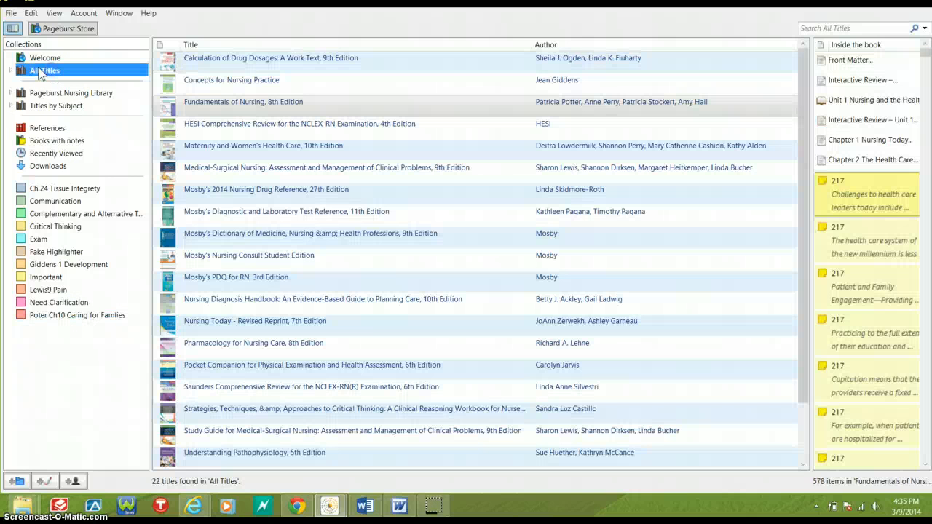
pyautogui.click(76, 318)
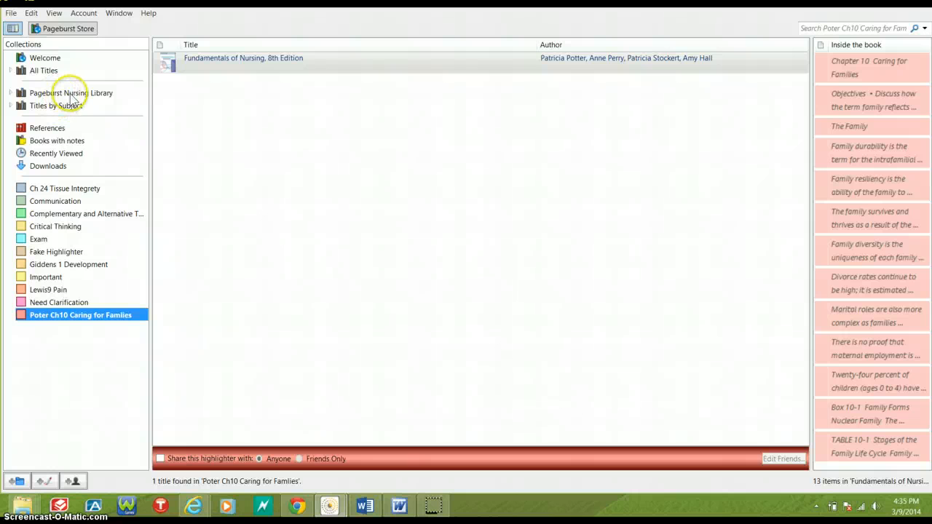
pyautogui.click(48, 72)
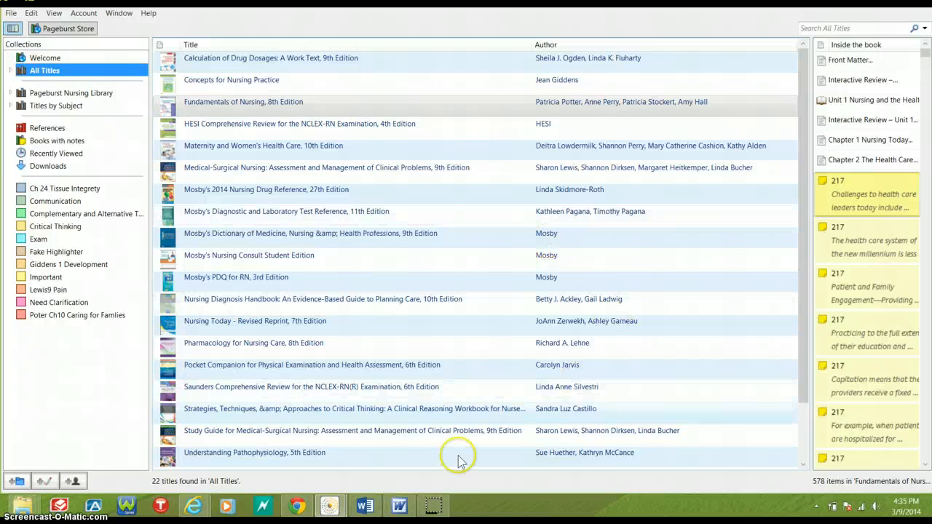
# - Switch through the Word notes to the Fundamentals of Nursing book and examine the highlighted passages from Therapeutic Communication Techniques through Sharing Feelings
pyautogui.click(399, 505)
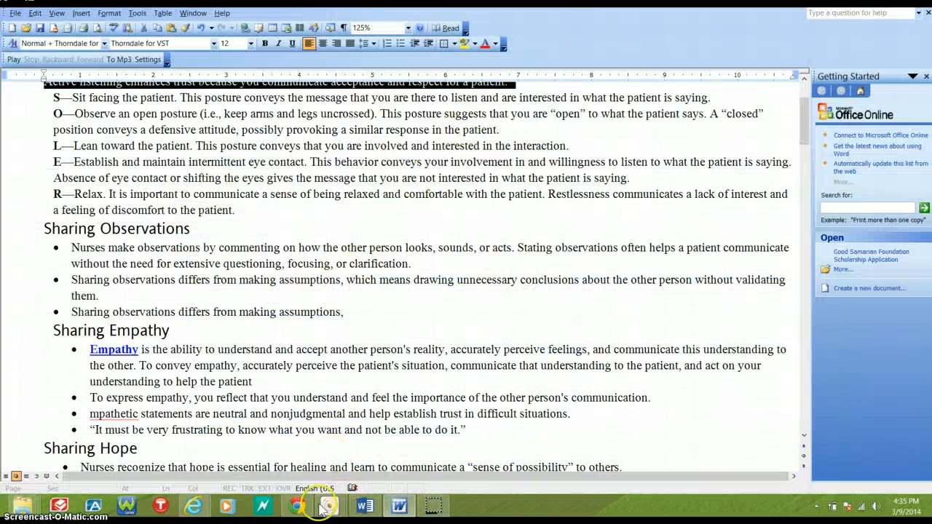
pyautogui.moveTo(326, 508)
pyautogui.click(428, 450)
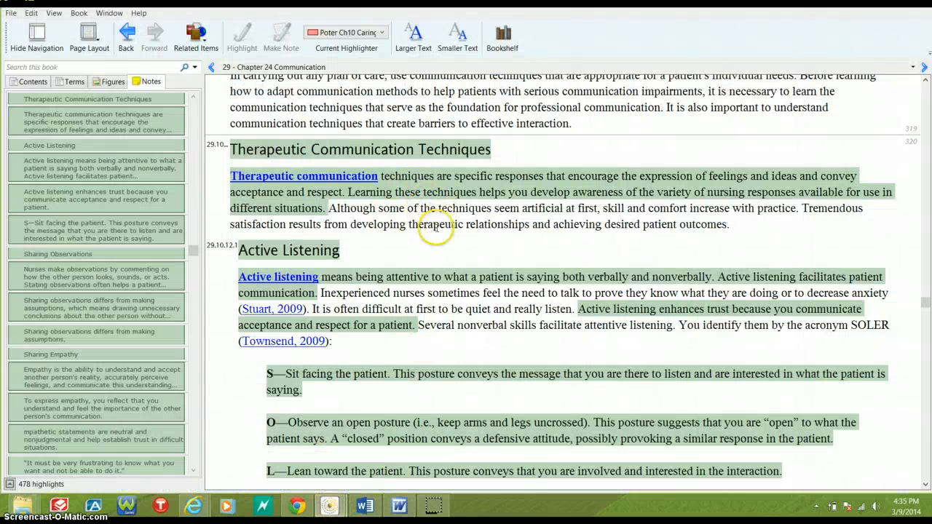
pyautogui.scroll(-3, 441, 233)
pyautogui.scroll(-5, 443, 240)
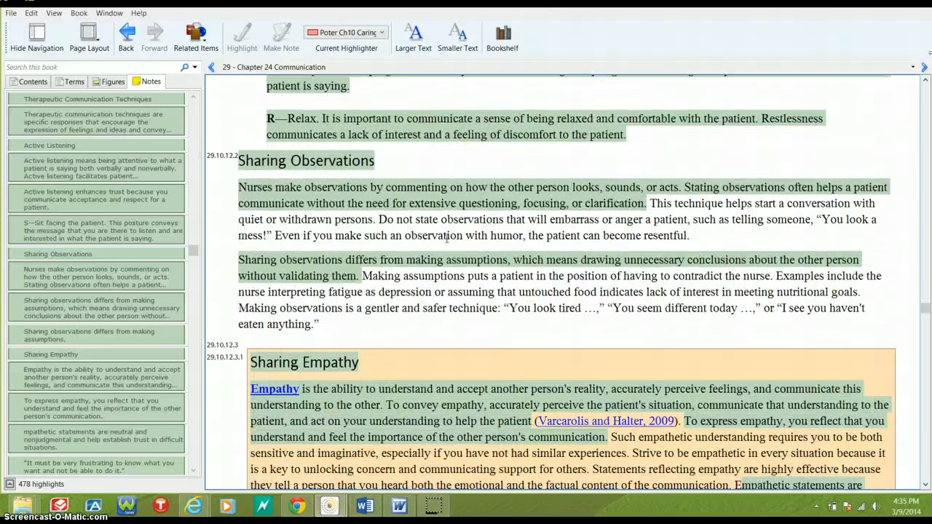
pyautogui.scroll(-1, 446, 239)
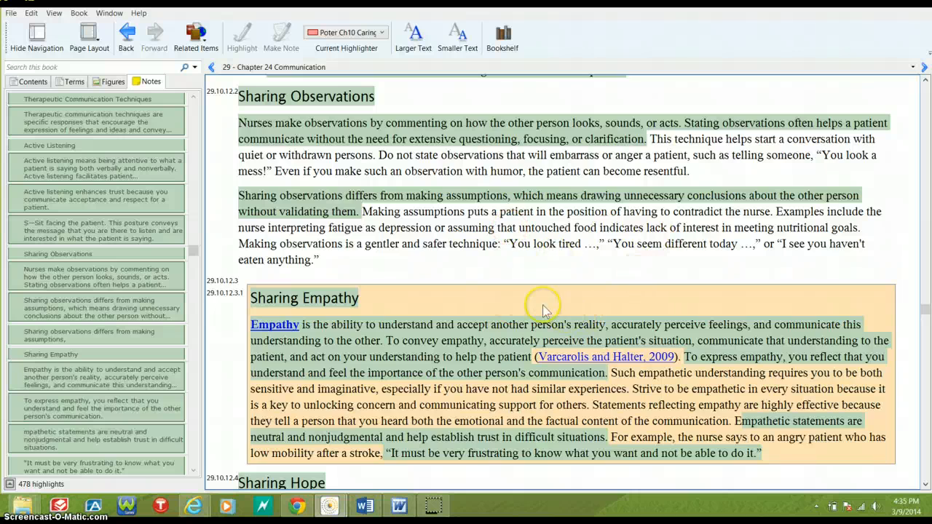
pyautogui.scroll(-3, 542, 309)
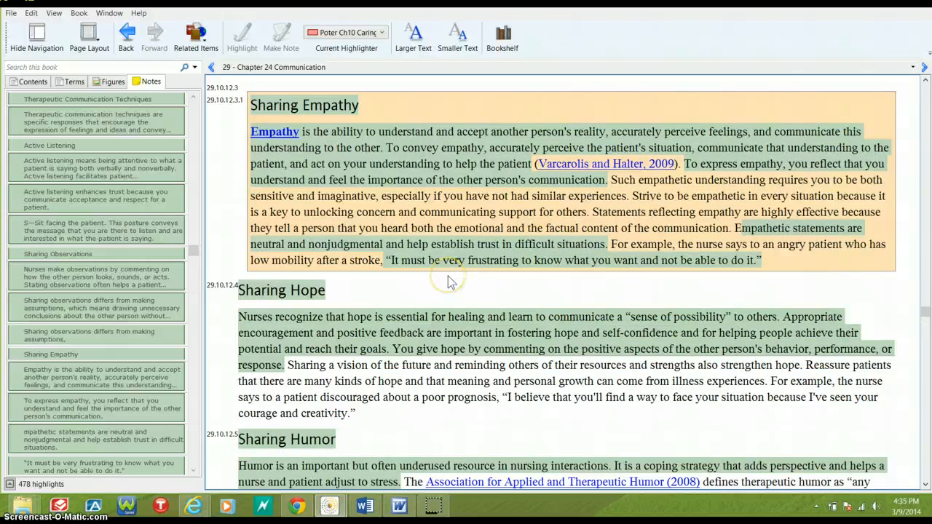
pyautogui.scroll(-3, 449, 283)
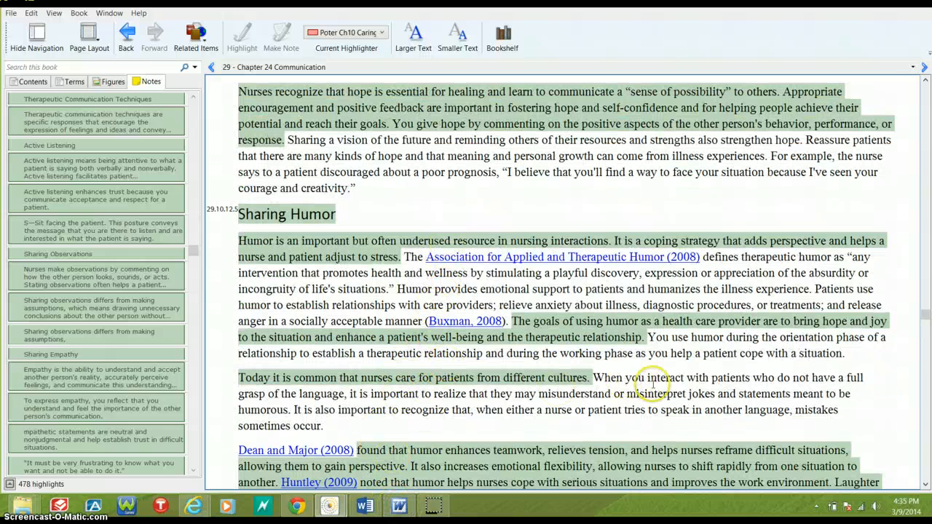
pyautogui.scroll(-1, 466, 263)
pyautogui.scroll(-8, 466, 262)
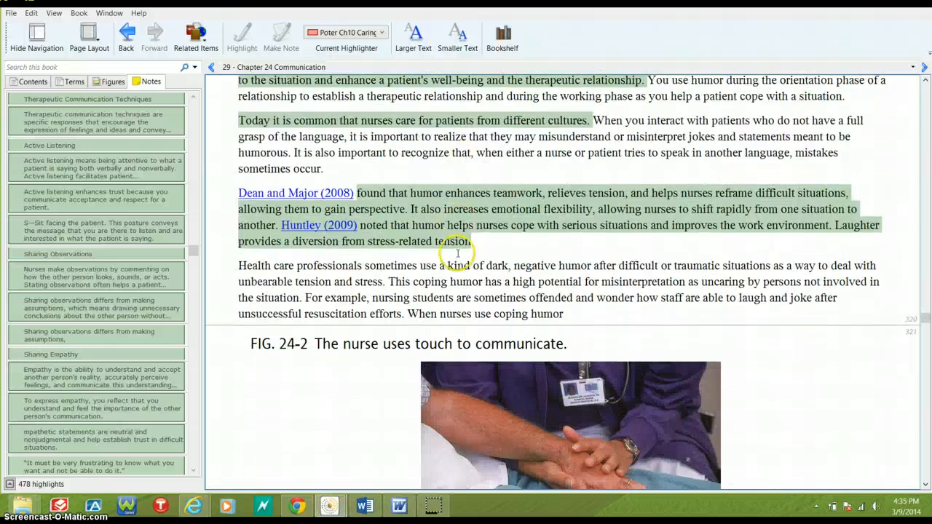
pyautogui.scroll(-6, 457, 260)
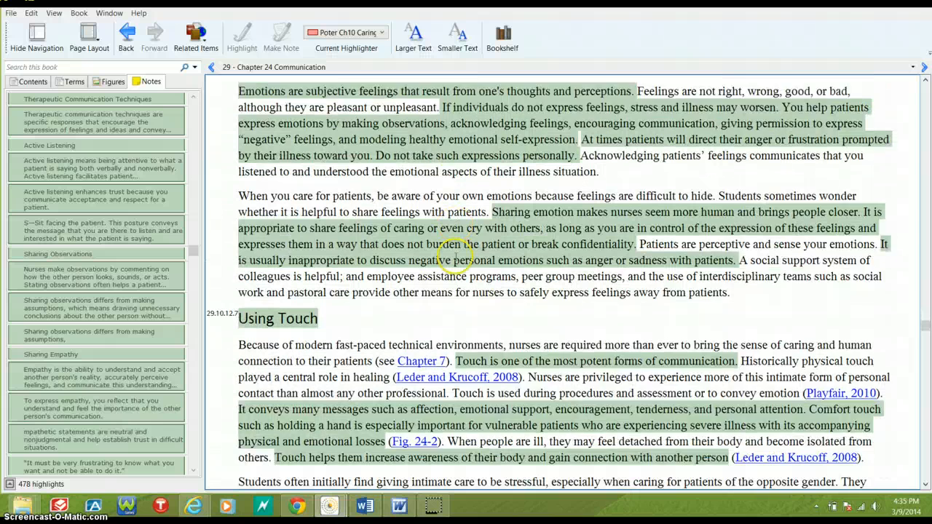
# - Examine the unhighlighted "Nurses are privileged" sentence under Using Touch and the highlighted passages under Using Silence
pyautogui.scroll(-3, 447, 297)
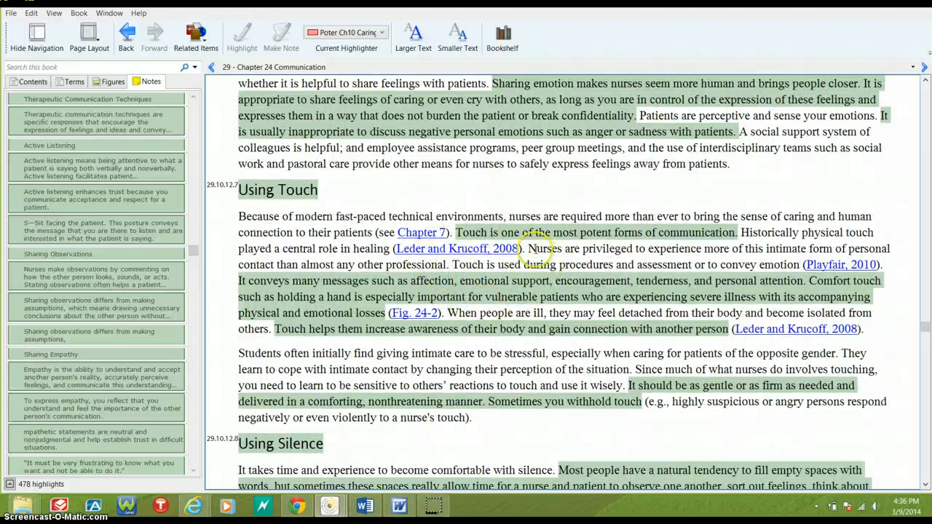
pyautogui.moveTo(528, 249); pyautogui.dragTo(452, 267)
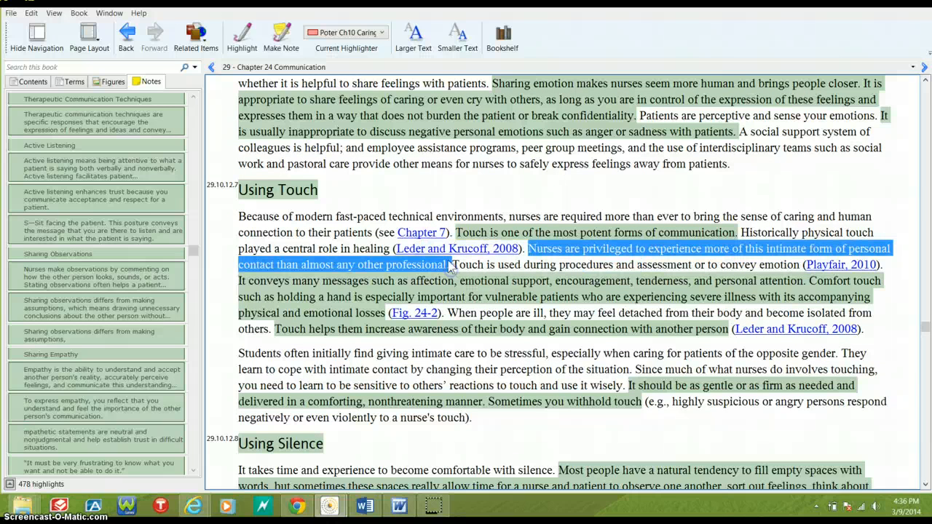
pyautogui.click(491, 190)
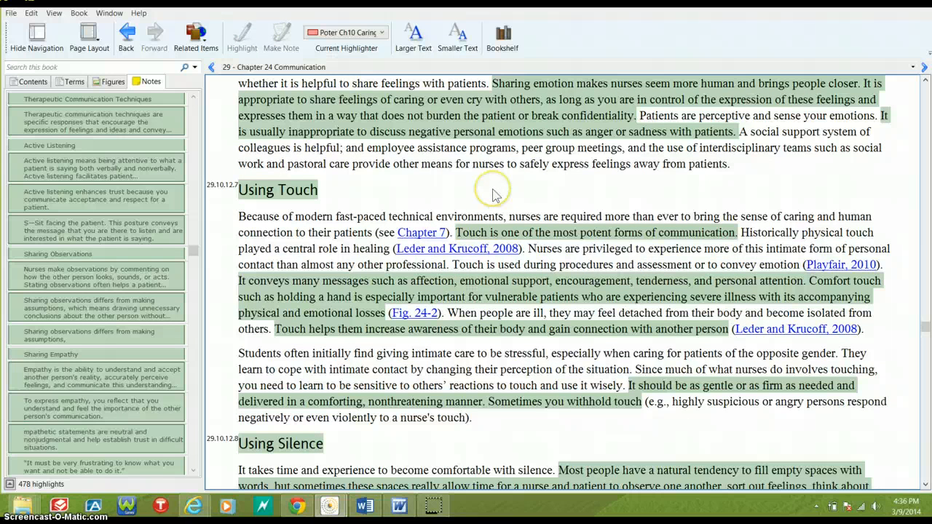
pyautogui.scroll(-5, 477, 326)
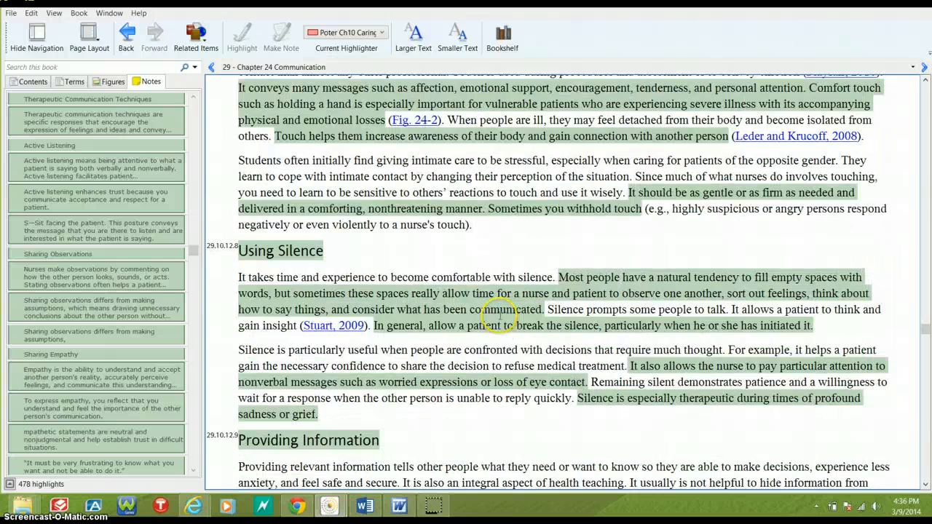
pyautogui.scroll(-6, 502, 300)
pyautogui.scroll(-2, 484, 291)
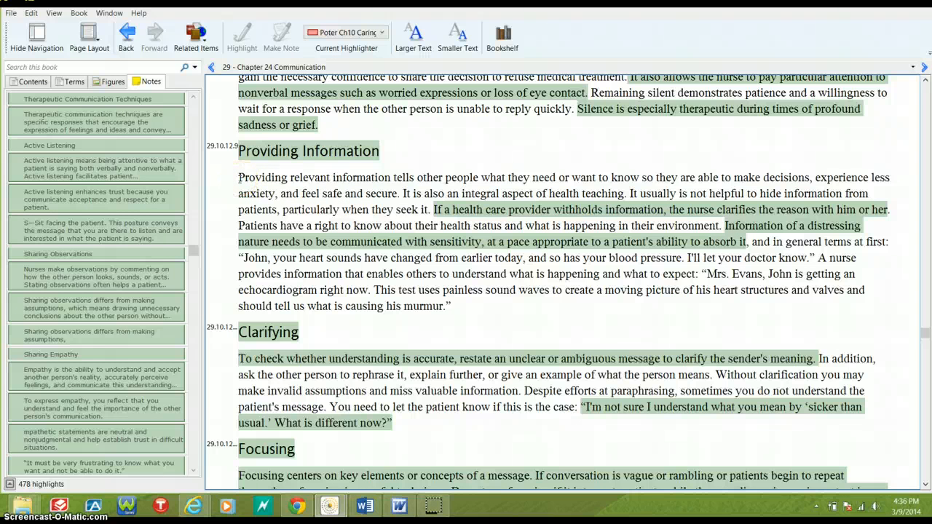
# - Examine the unhighlighted opening sentence under Providing Information, singling out "experience less anxiety, and feel safe and secure"
pyautogui.moveTo(244, 178); pyautogui.dragTo(400, 193)
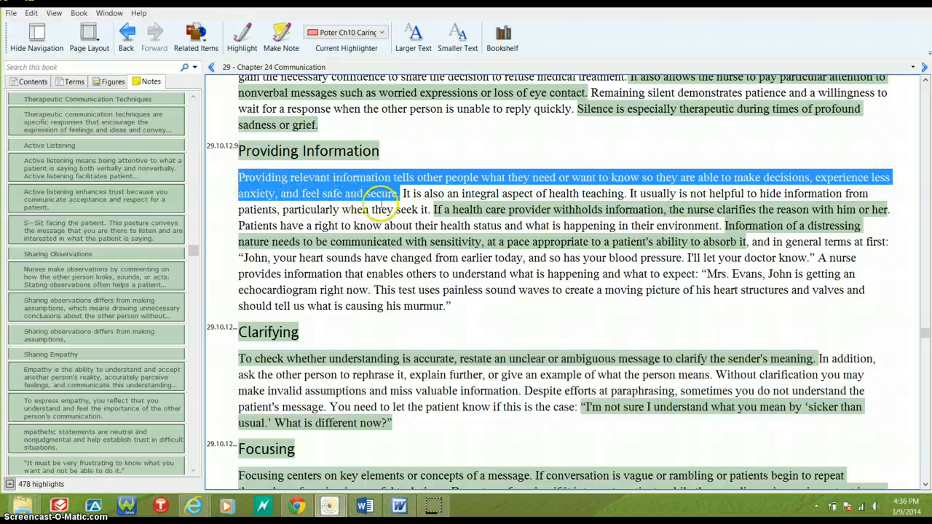
pyautogui.click(430, 152)
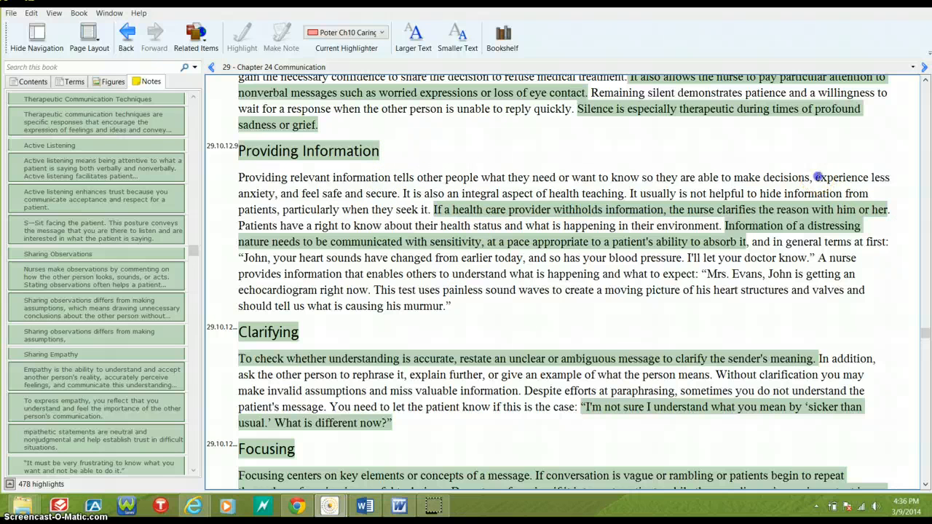
pyautogui.moveTo(815, 177); pyautogui.dragTo(400, 193)
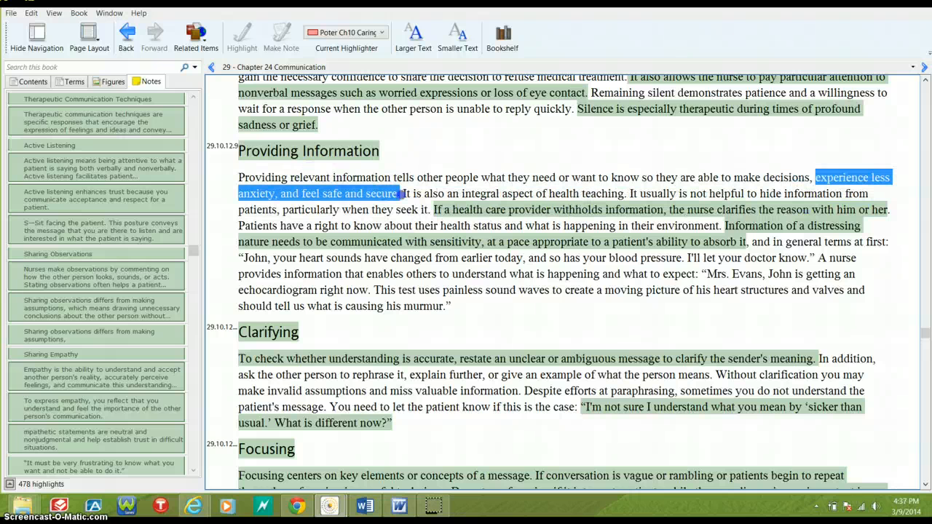
pyautogui.click(427, 152)
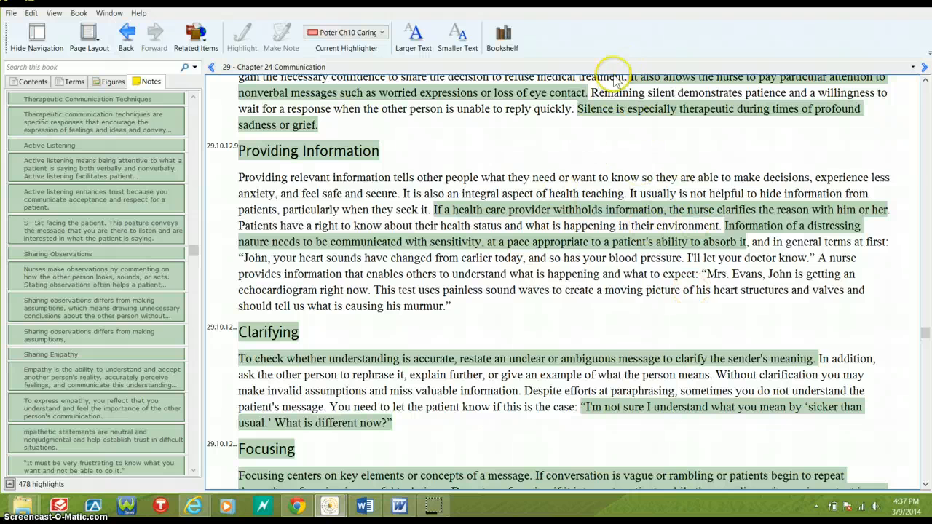
pyautogui.scroll(1, 606, 141)
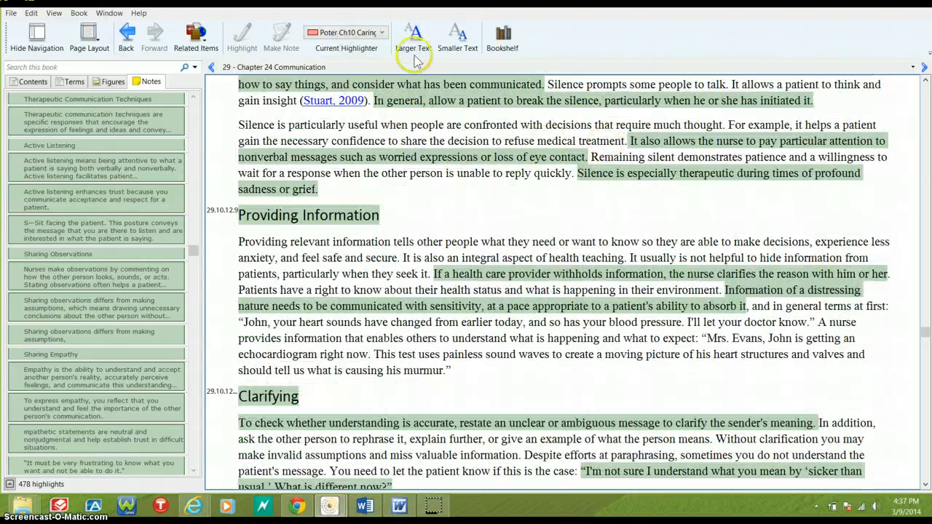
pyautogui.scroll(1, 447, 138)
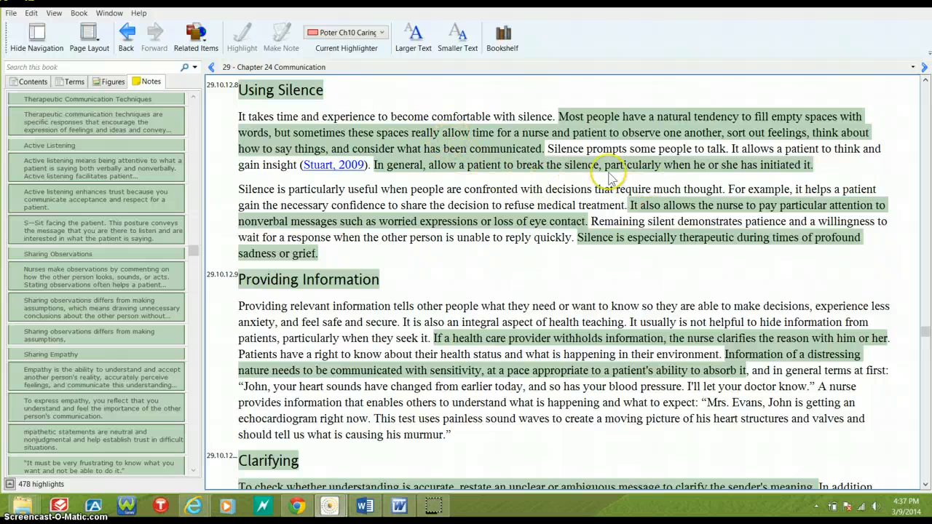
# - Review the highlighted passages from Clarifying through Focusing, Paraphrasing and Asking Relevant Questions to Summarizing
pyautogui.scroll(-3, 633, 231)
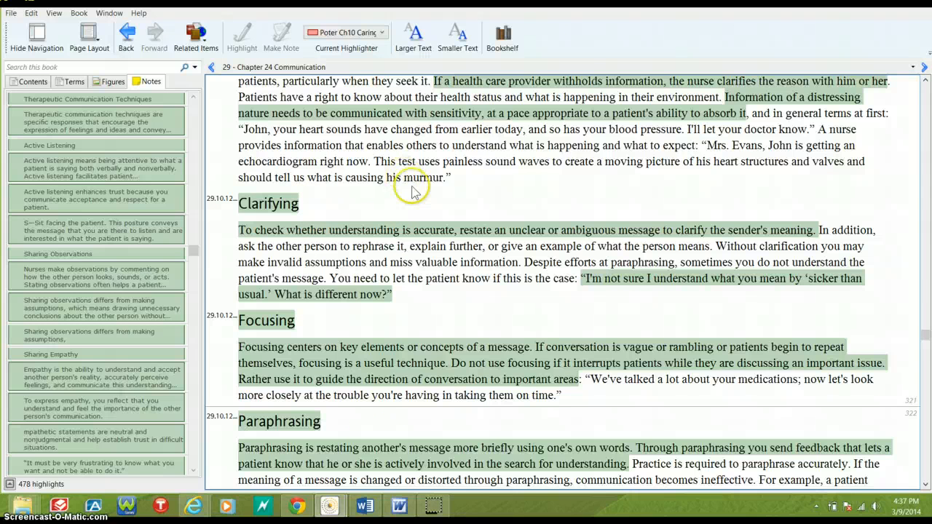
pyautogui.scroll(-2, 399, 214)
pyautogui.scroll(-3, 399, 214)
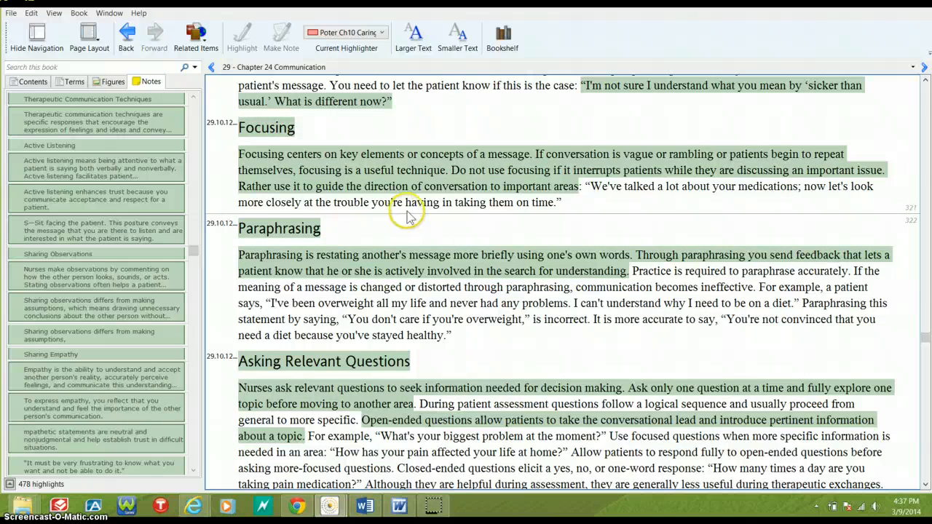
pyautogui.scroll(-1, 411, 211)
pyautogui.scroll(-3, 411, 217)
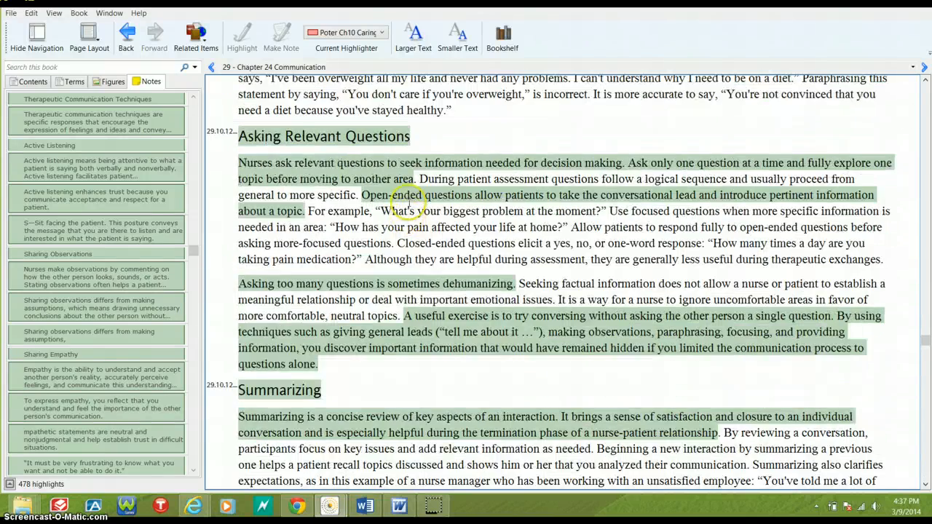
# - Review the highlighted sections backward to Goals and Outcomes and return to the Therapeutic Communication Techniques and Active Listening passages
pyautogui.scroll(3, 413, 210)
pyautogui.scroll(3, 414, 211)
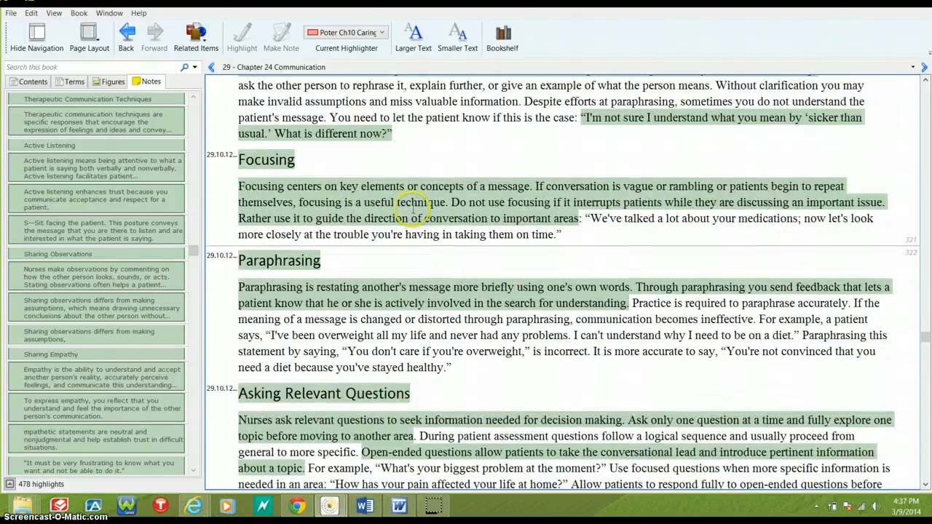
pyautogui.scroll(5, 437, 182)
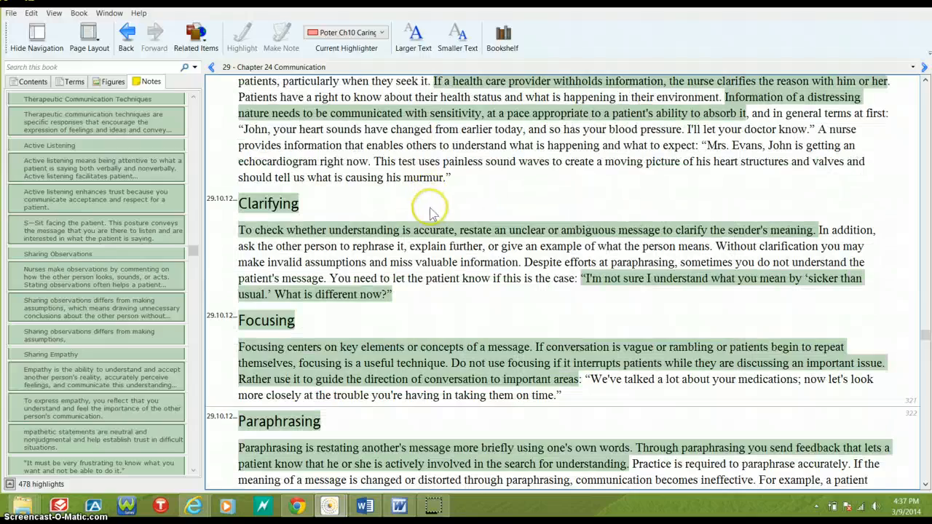
pyautogui.scroll(4, 446, 210)
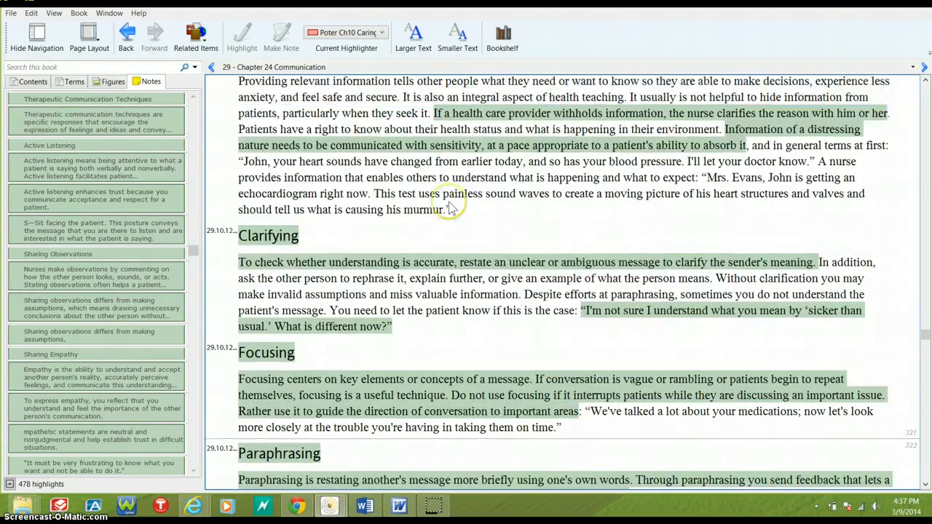
pyautogui.scroll(12, 449, 207)
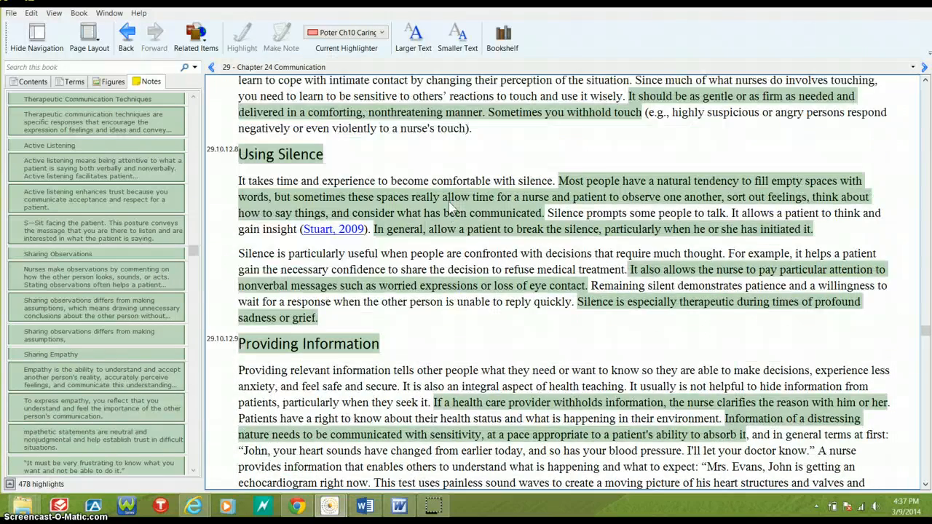
pyautogui.scroll(3, 449, 208)
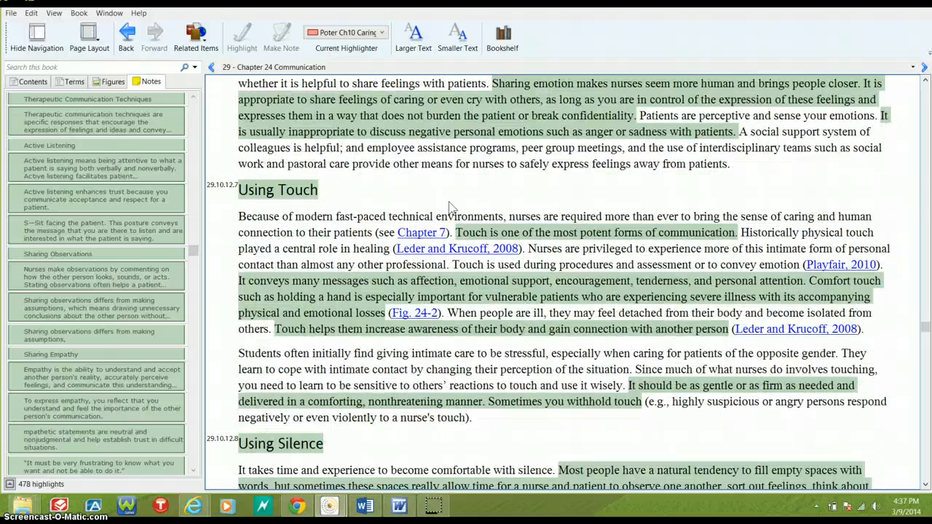
pyautogui.scroll(9, 449, 207)
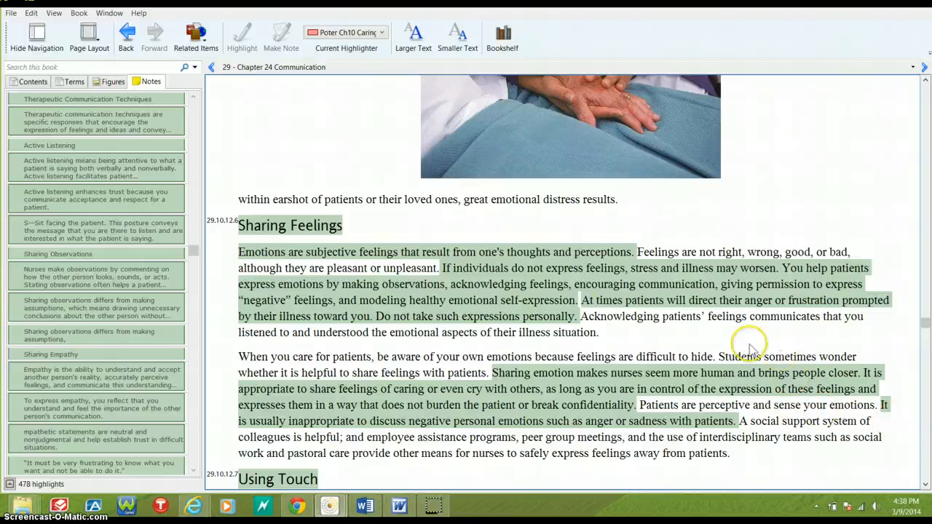
pyautogui.scroll(5, 277, 146)
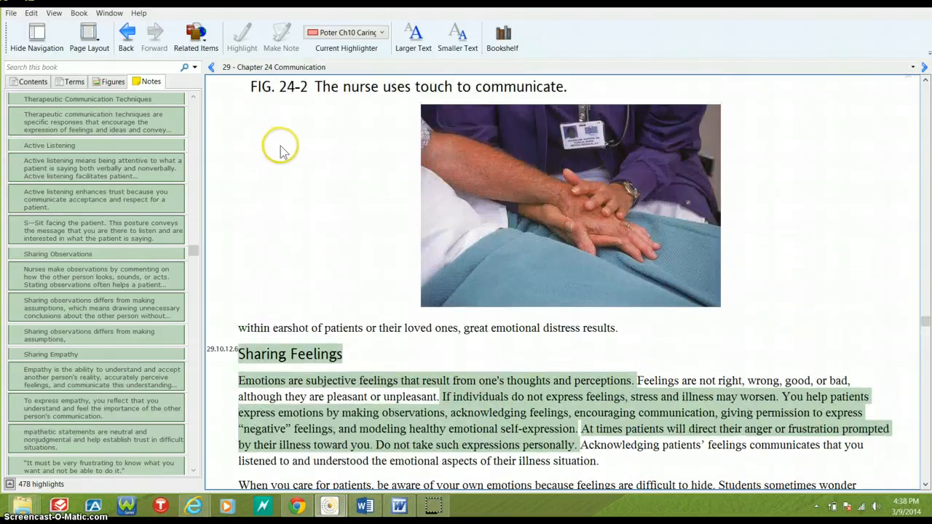
pyautogui.scroll(7, 282, 142)
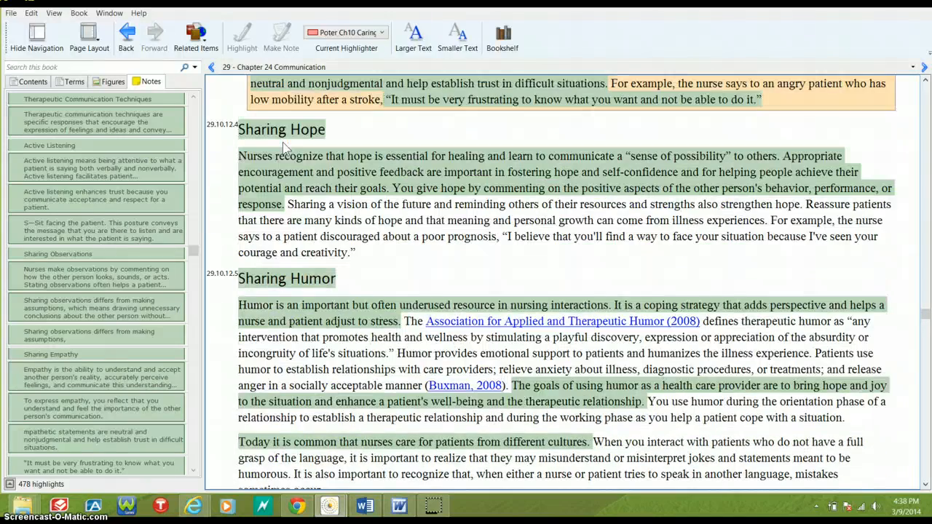
pyautogui.scroll(9, 284, 146)
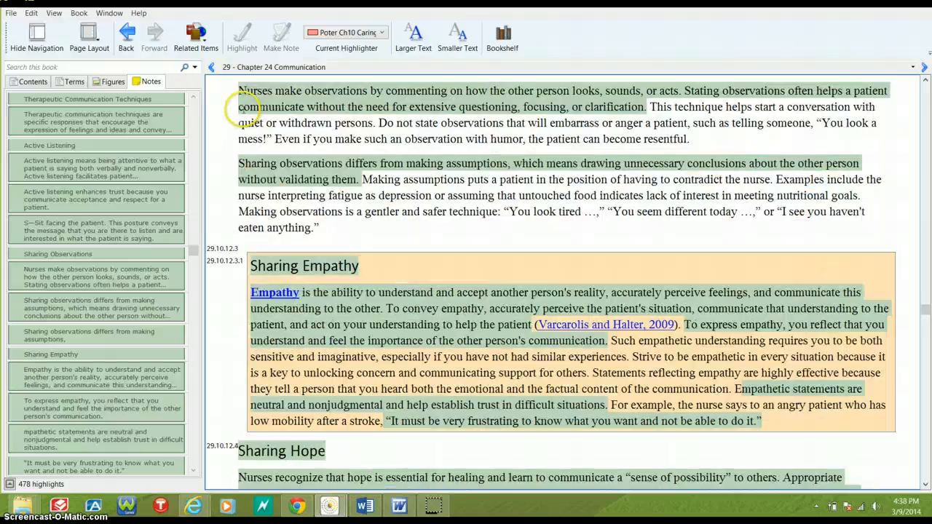
pyautogui.scroll(3, 256, 105)
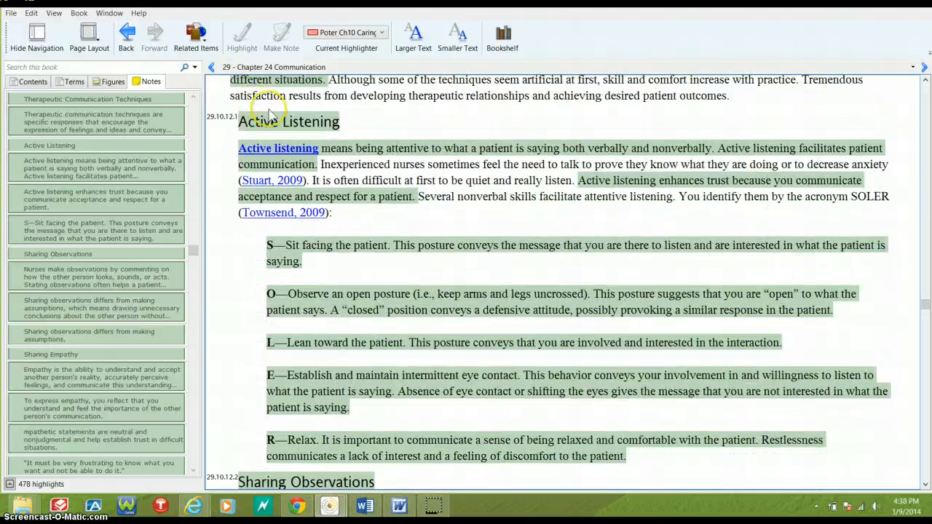
pyautogui.scroll(4, 262, 106)
pyautogui.scroll(3, 262, 107)
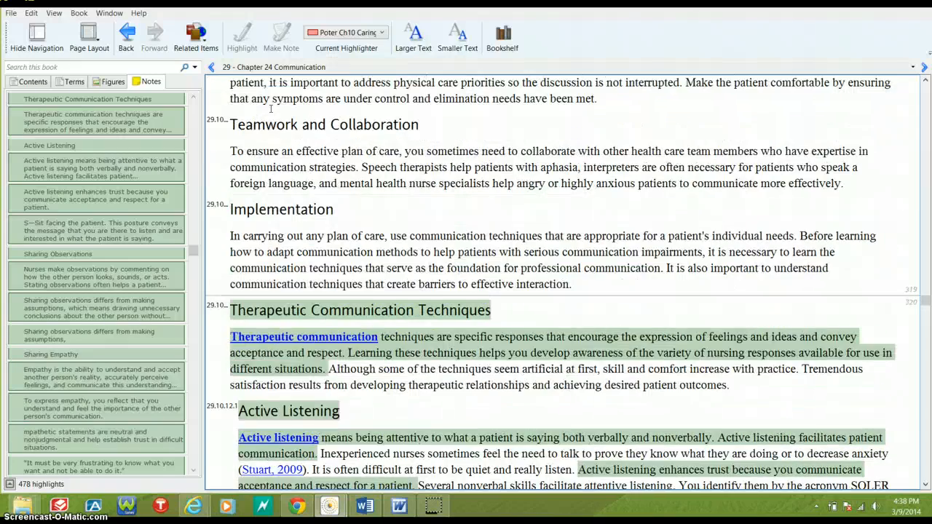
pyautogui.scroll(2, 270, 109)
pyautogui.scroll(4, 270, 110)
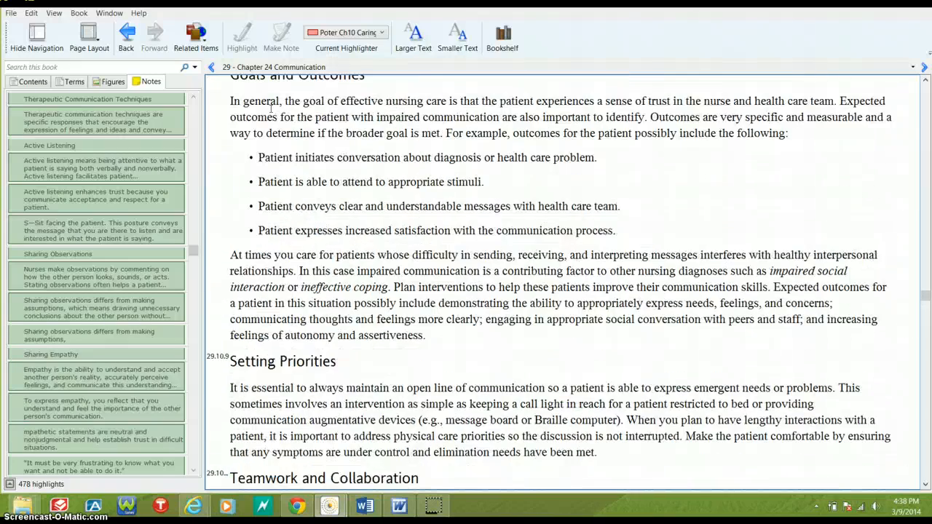
pyautogui.scroll(-9, 271, 108)
pyautogui.scroll(-2, 273, 106)
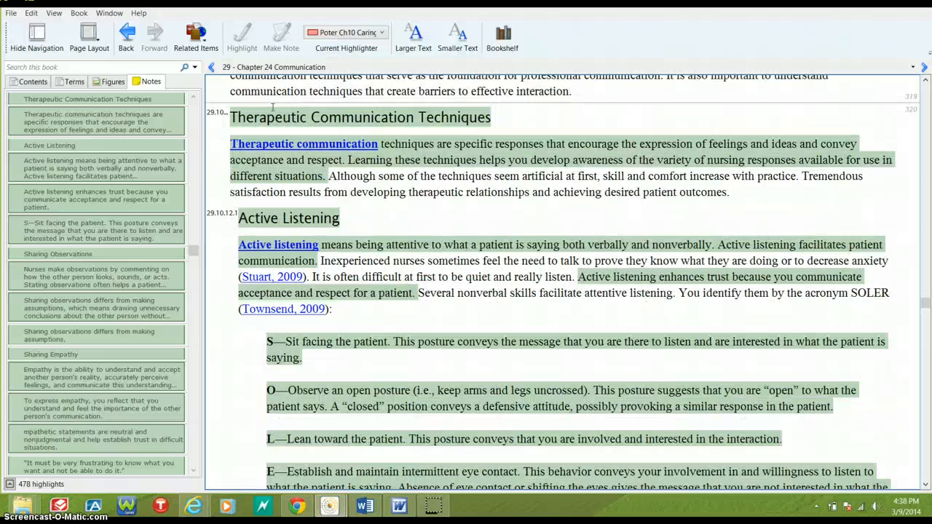